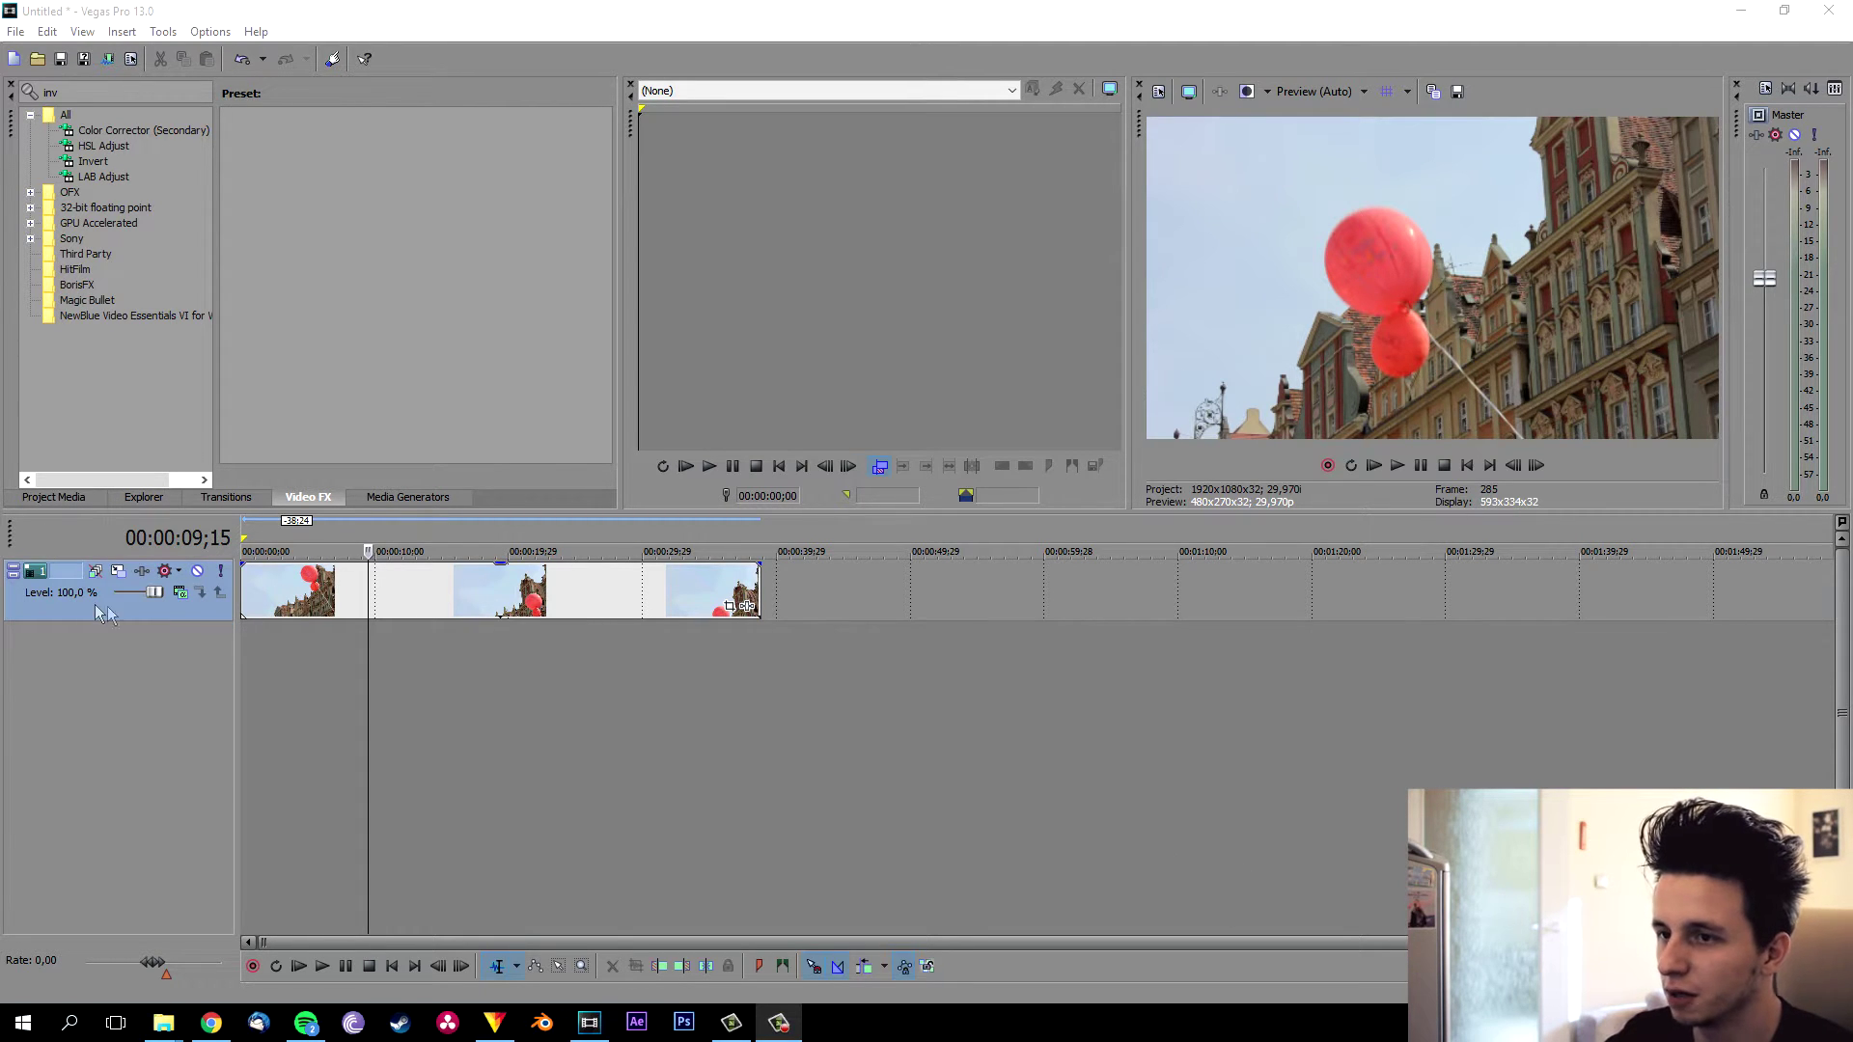
Duplicate the balloon clip onto two new video tracks, aligned with the original
click(77, 91)
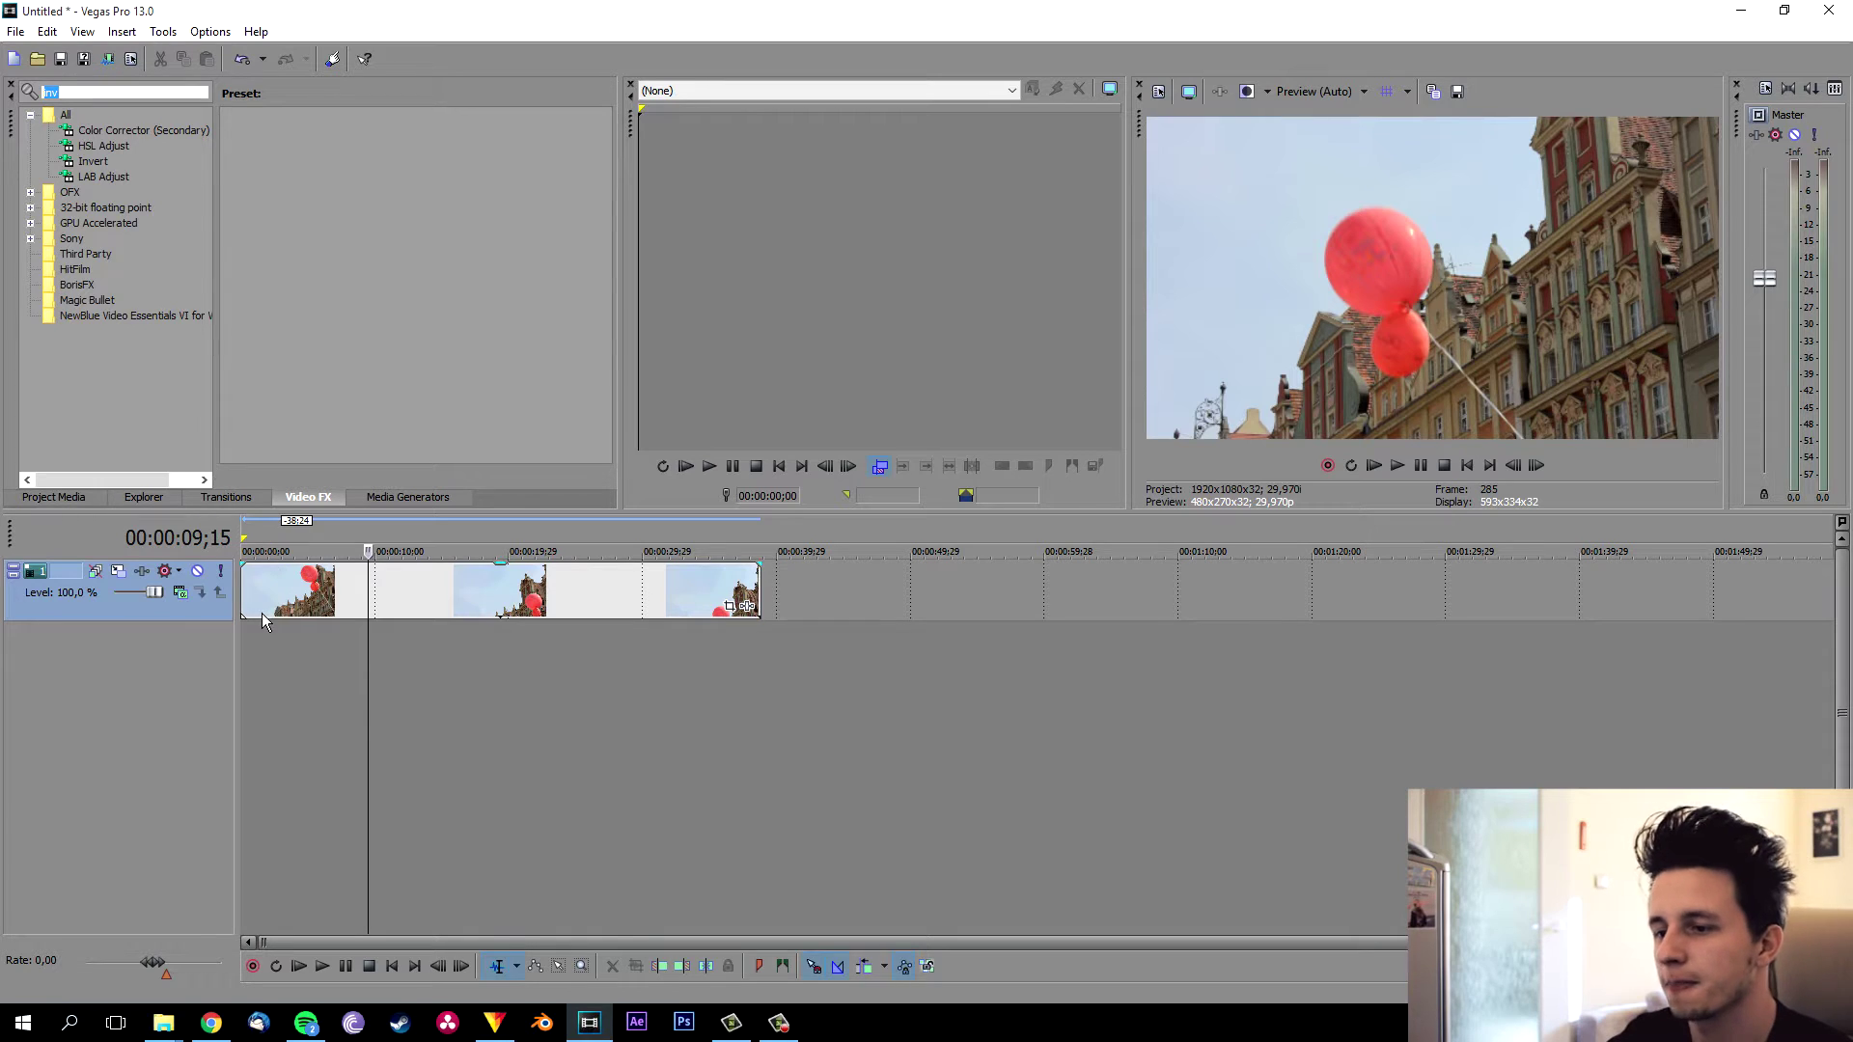
key(BackSpace)
click(311, 594)
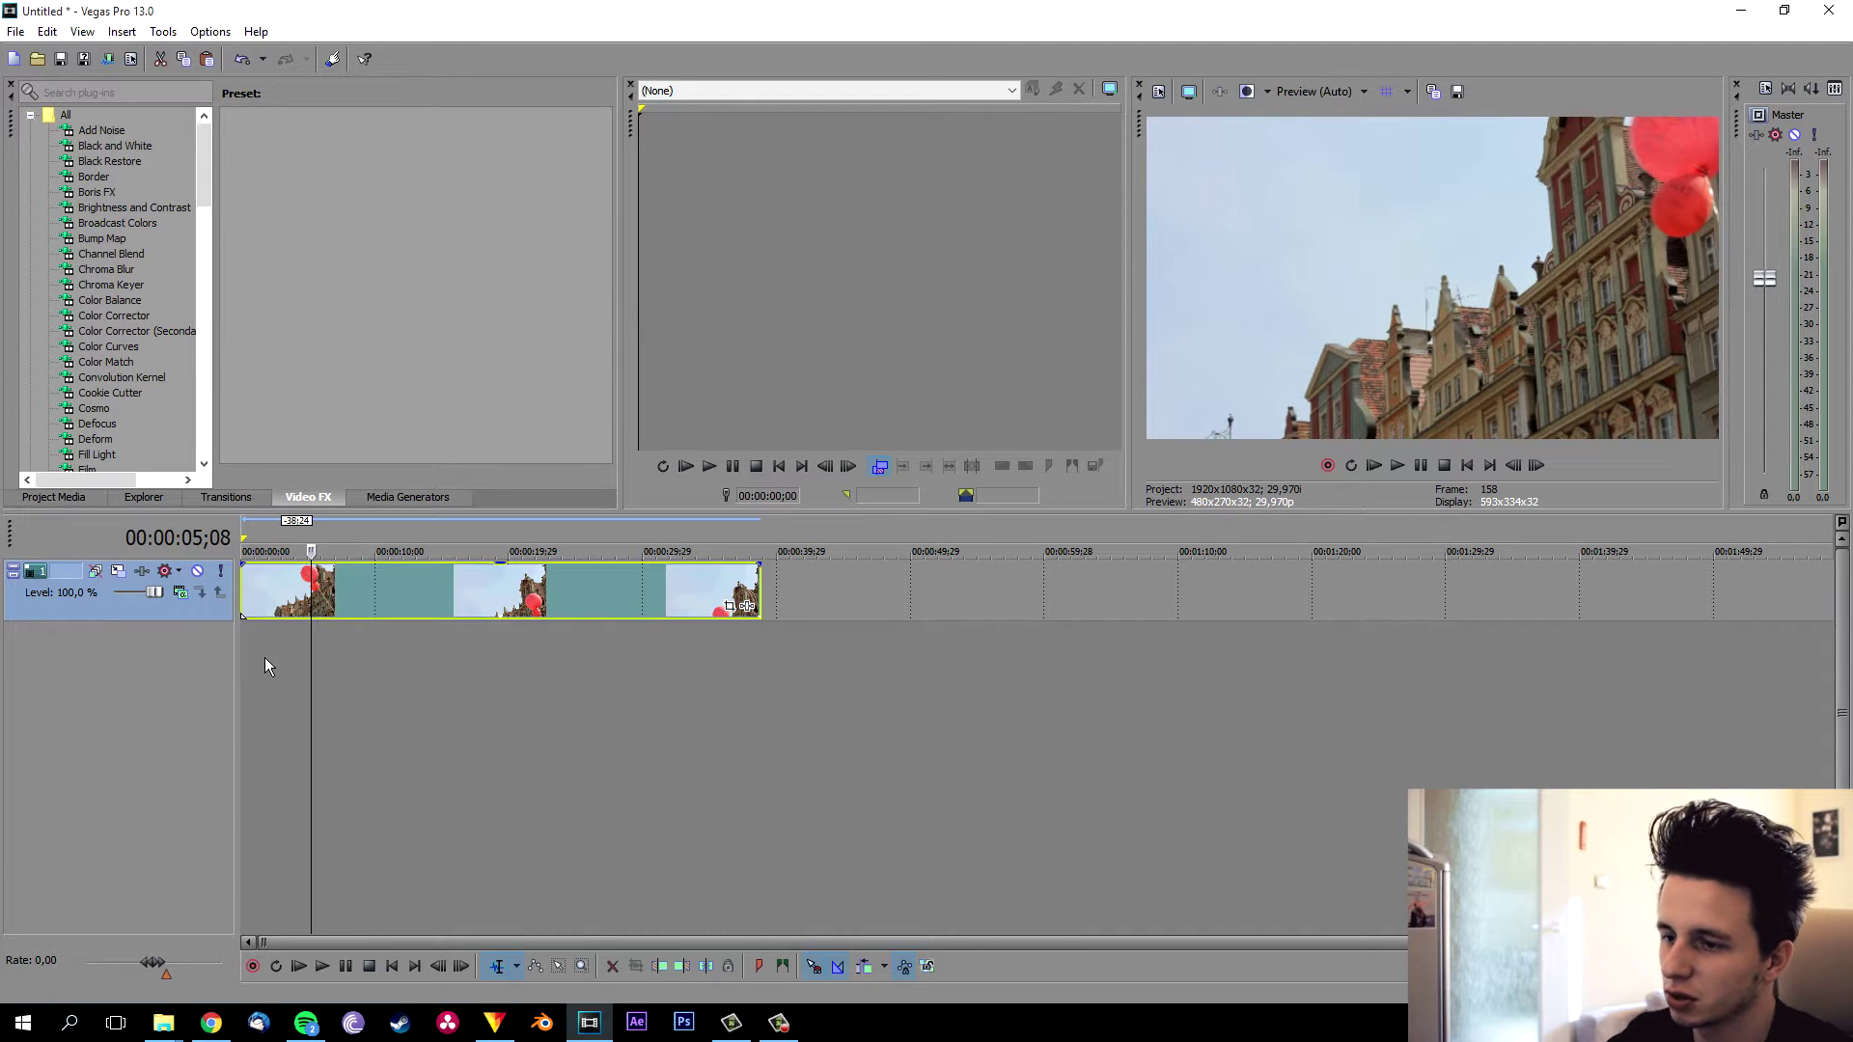
right_click(183, 671)
click(270, 723)
right_click(89, 755)
click(145, 807)
Mute the uppermost video track and place the playhead at 00:00:15;04
drag(344, 599, 429, 597)
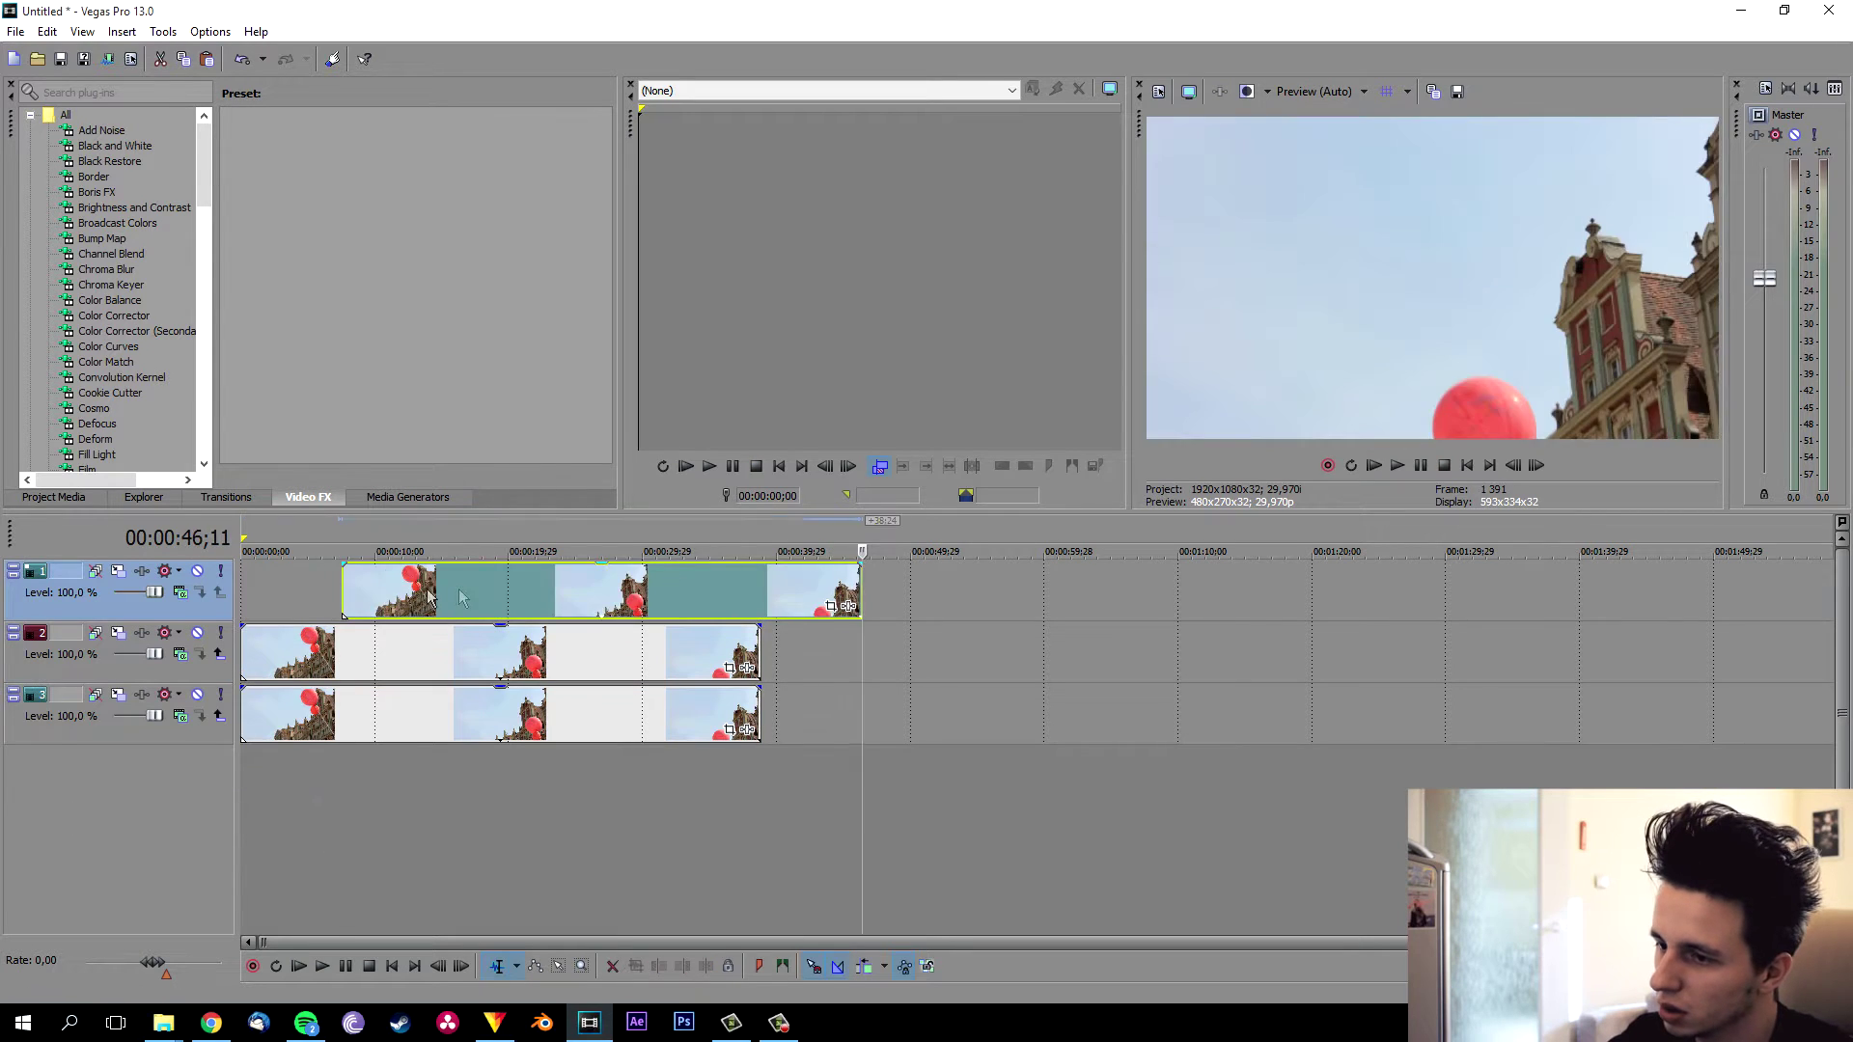
key(ctrl+z)
click(444, 543)
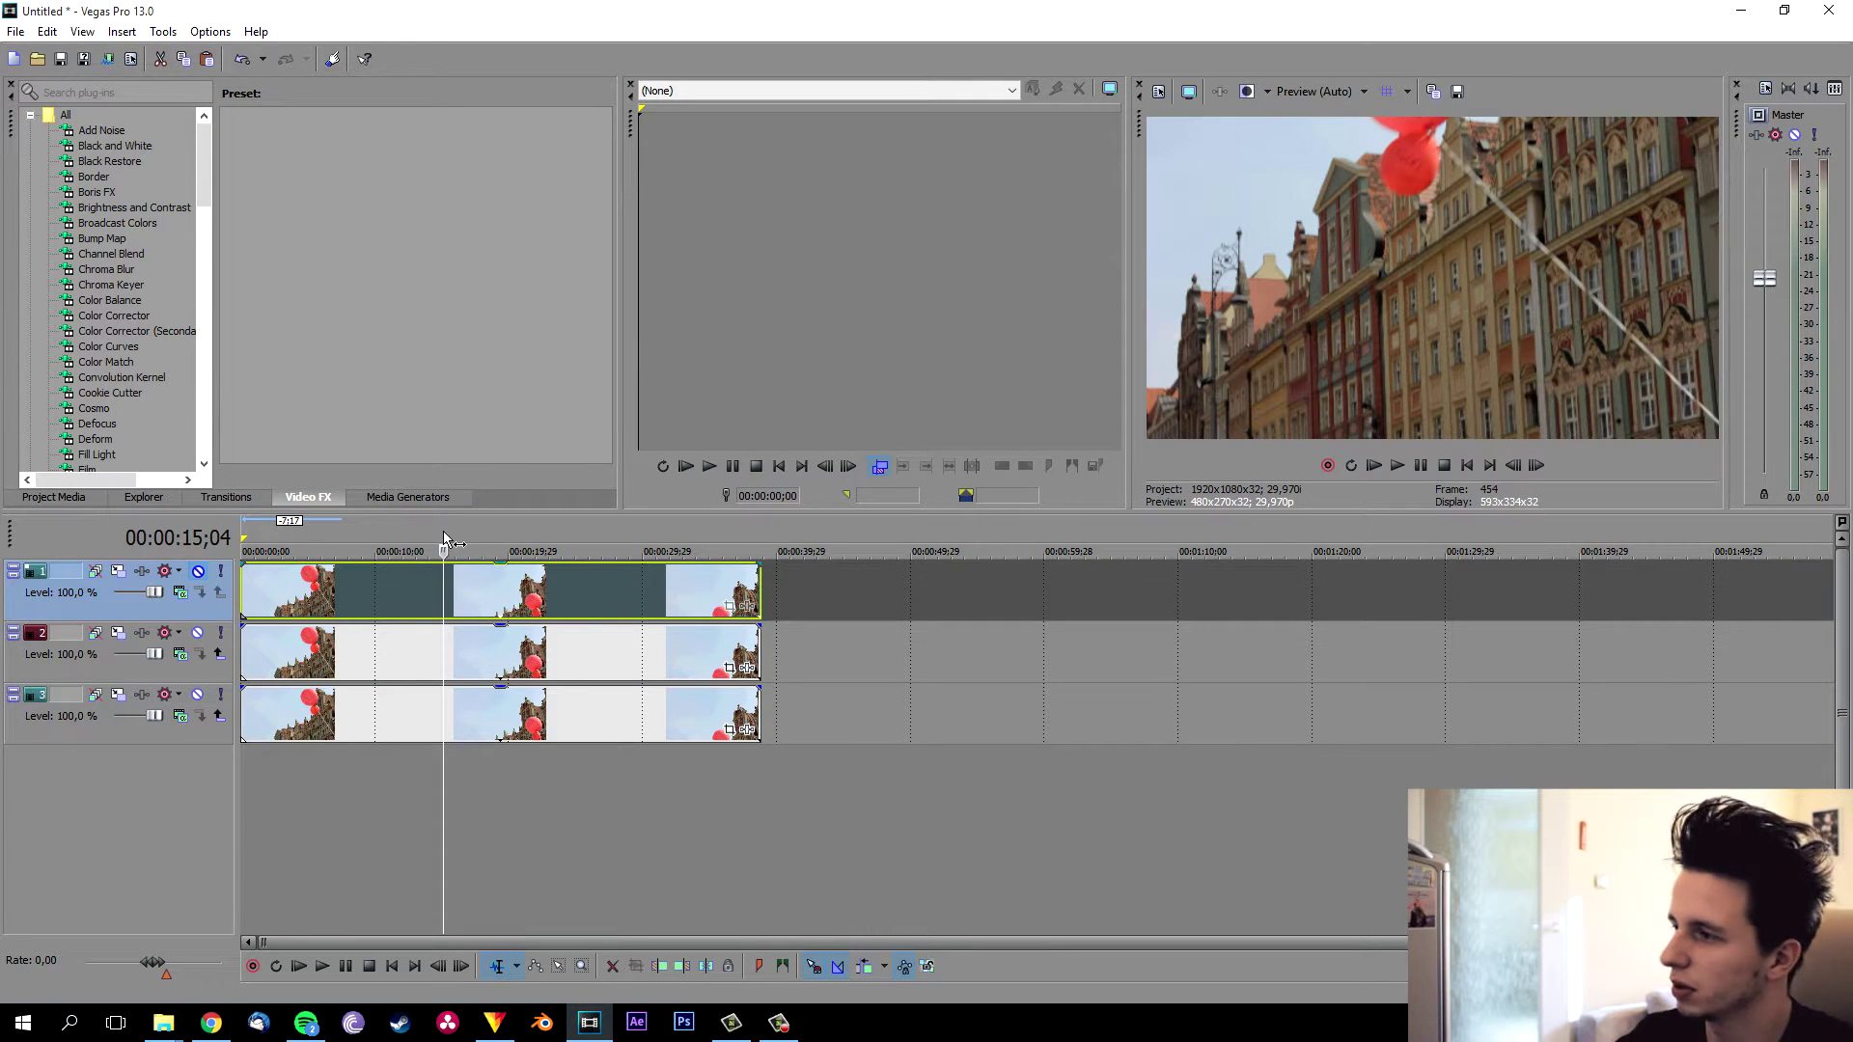
Apply the HSL Adjust effect's Desaturate preset to the clips on tracks 2 and 3
click(86, 94)
text(hs)
click(103, 146)
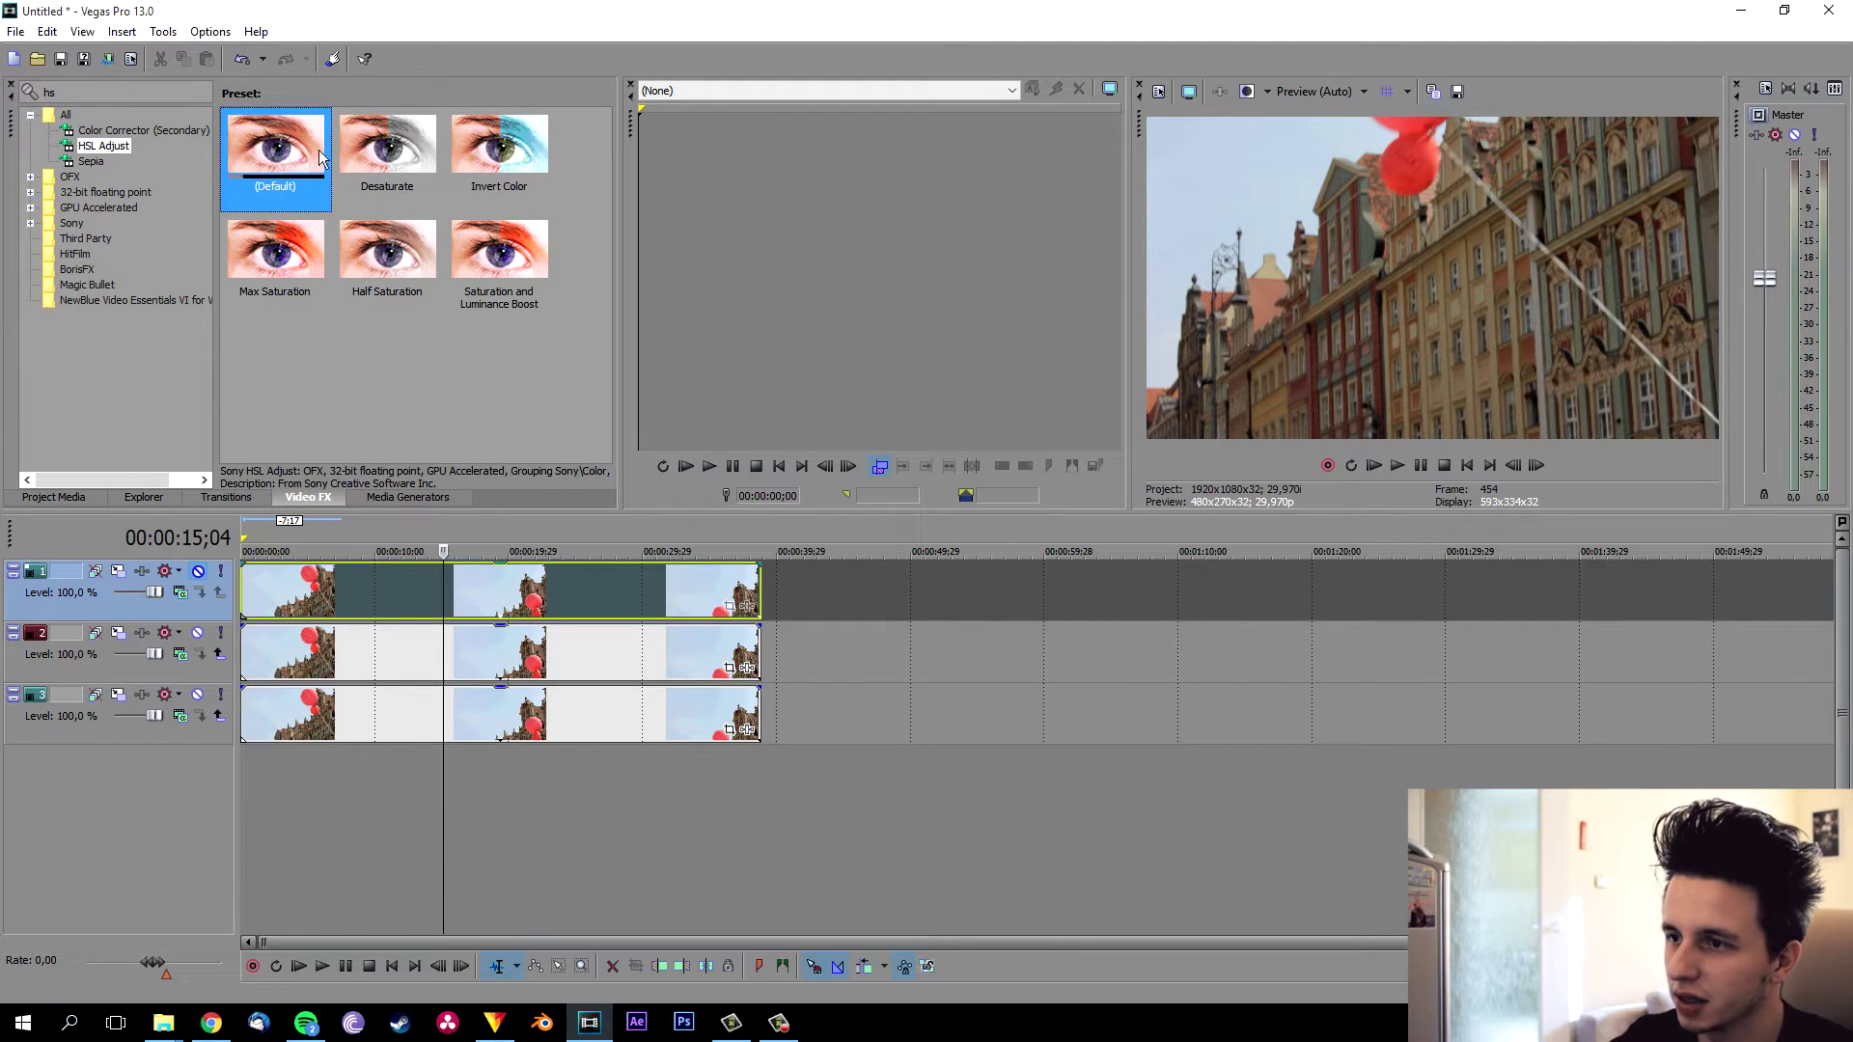
click(391, 158)
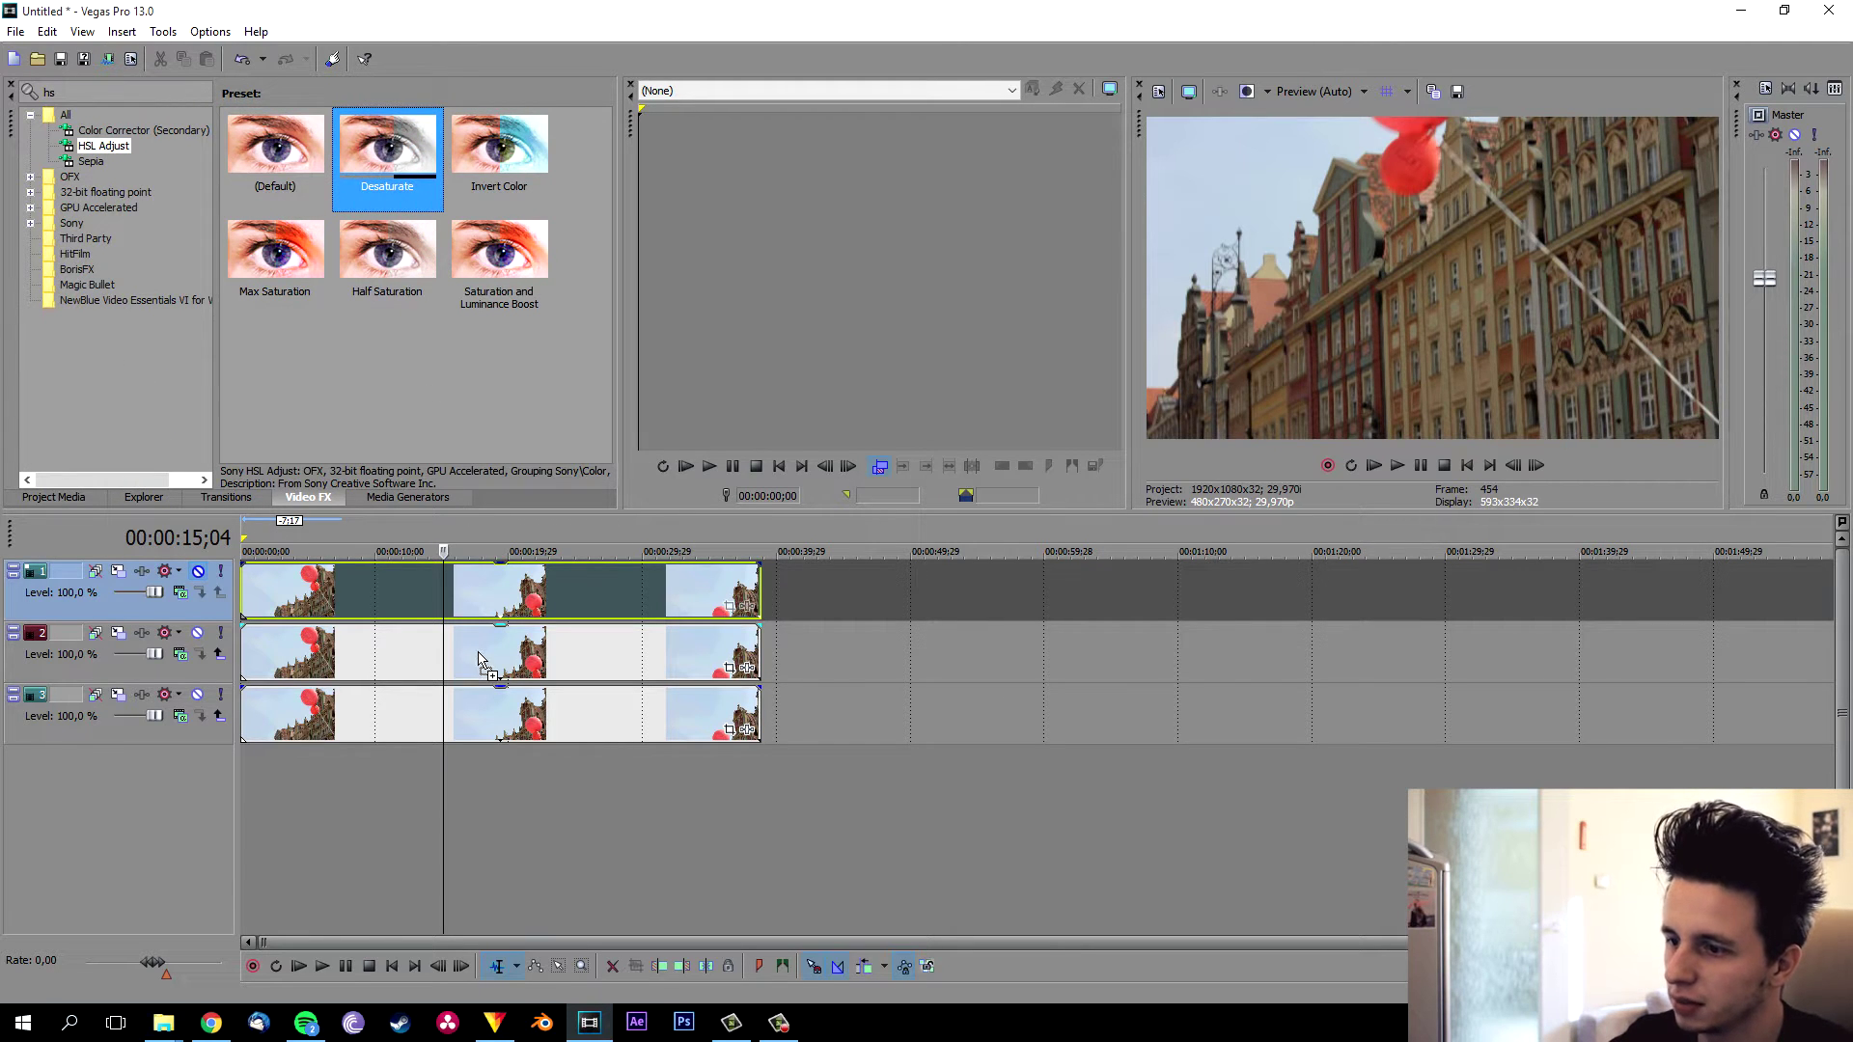
drag(478, 651, 478, 652)
click(1095, 162)
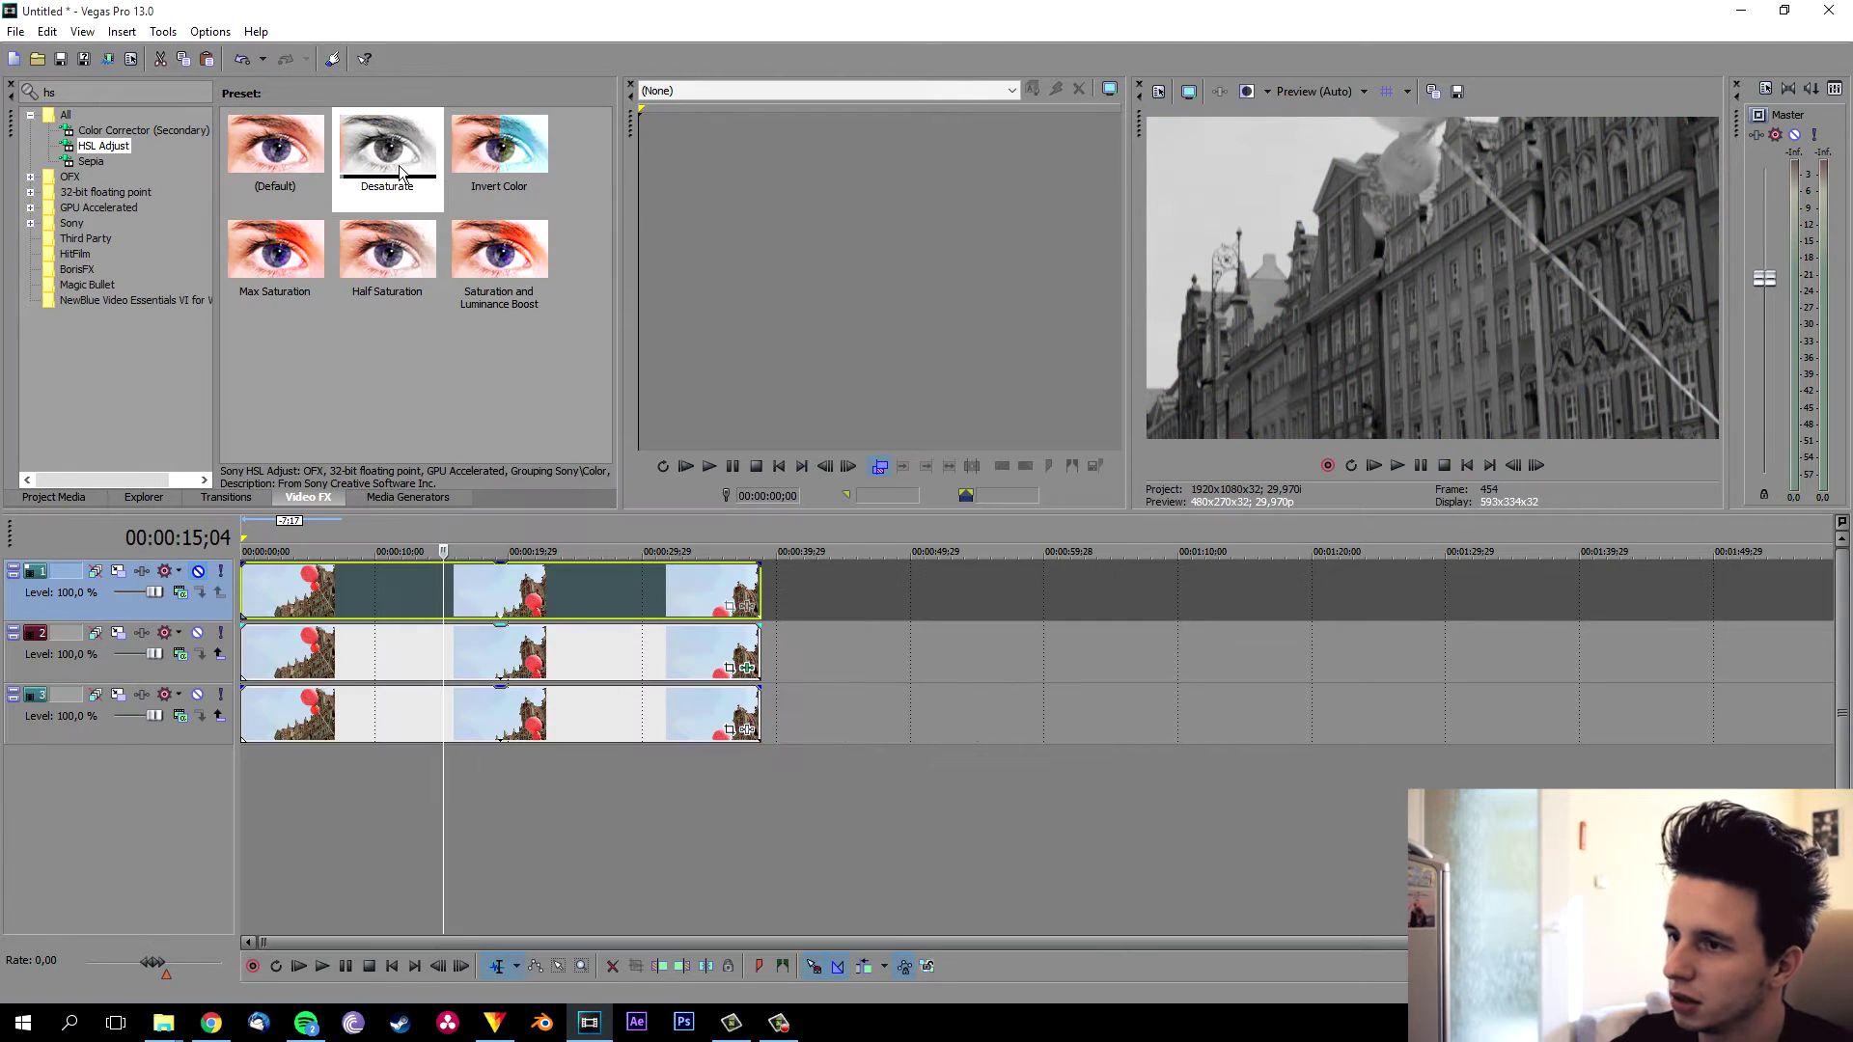
drag(397, 165, 480, 731)
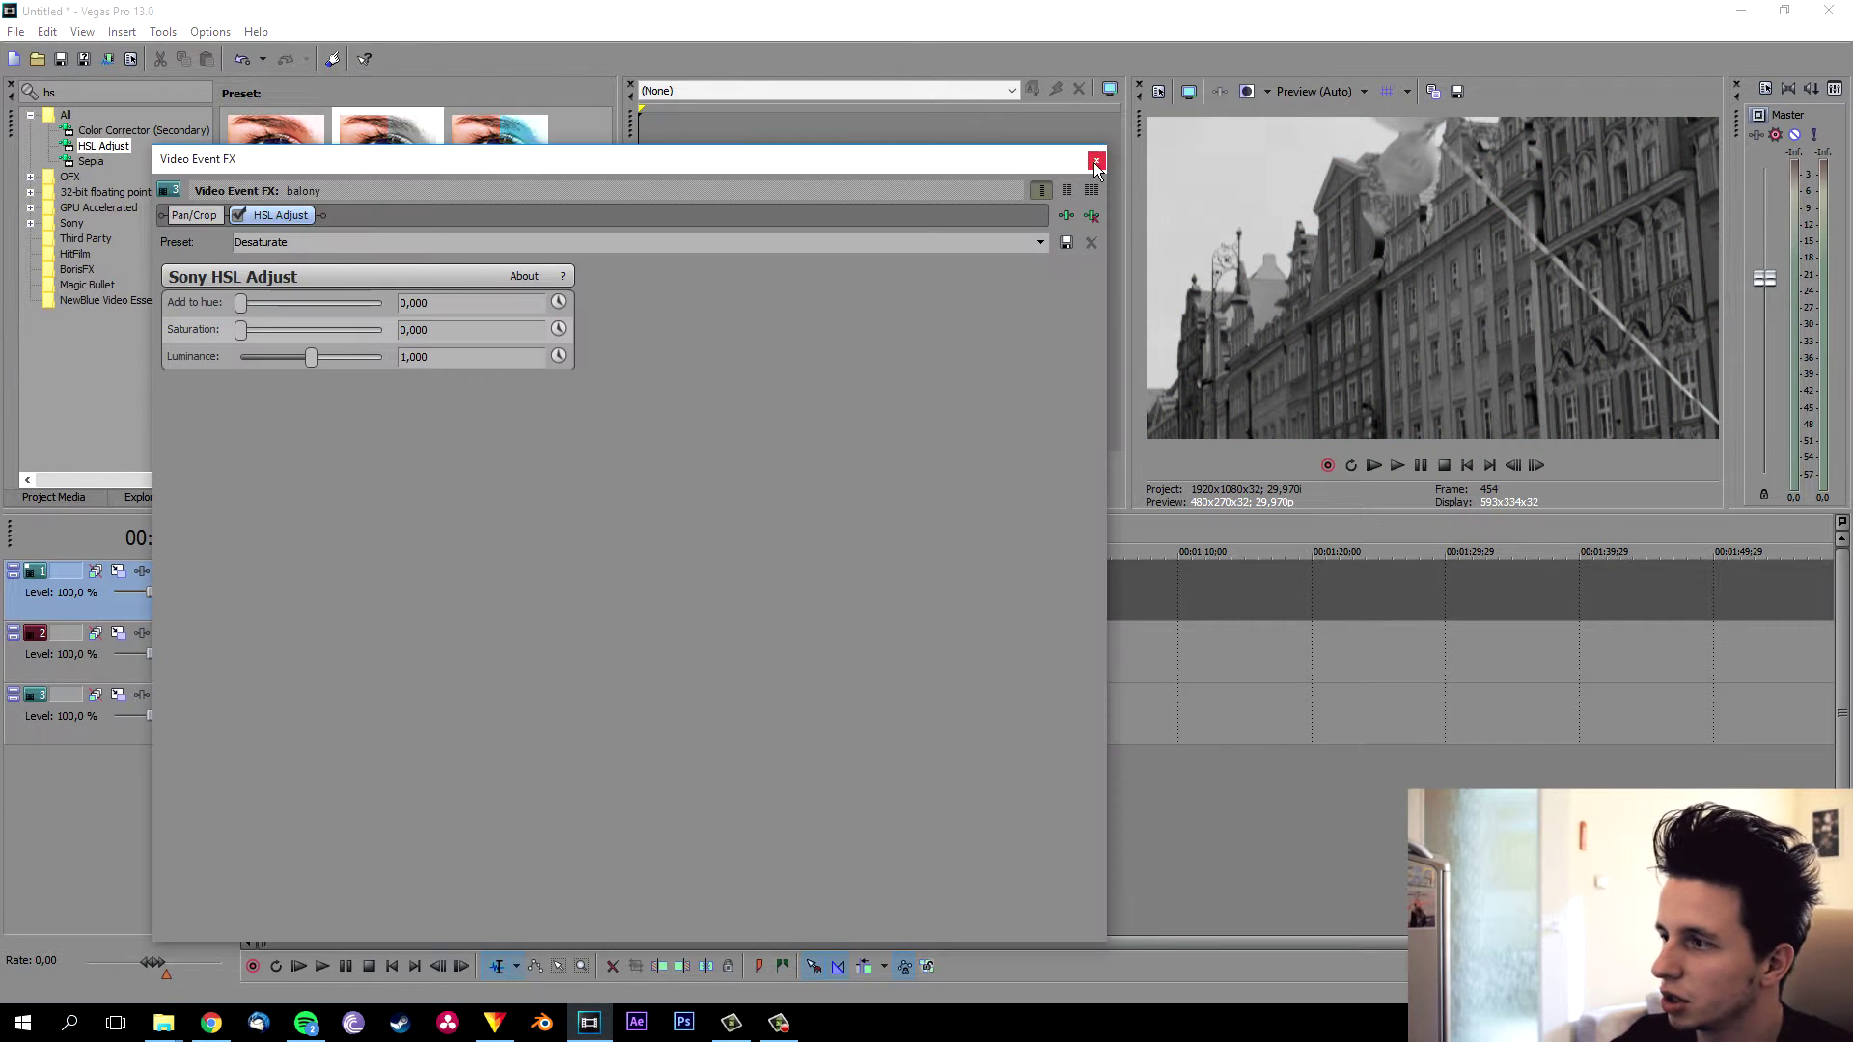
click(1095, 162)
Apply the Invert effect's 100% Inversion preset to the track 2 clip and set that track's compositing mode to Dodge
click(124, 89)
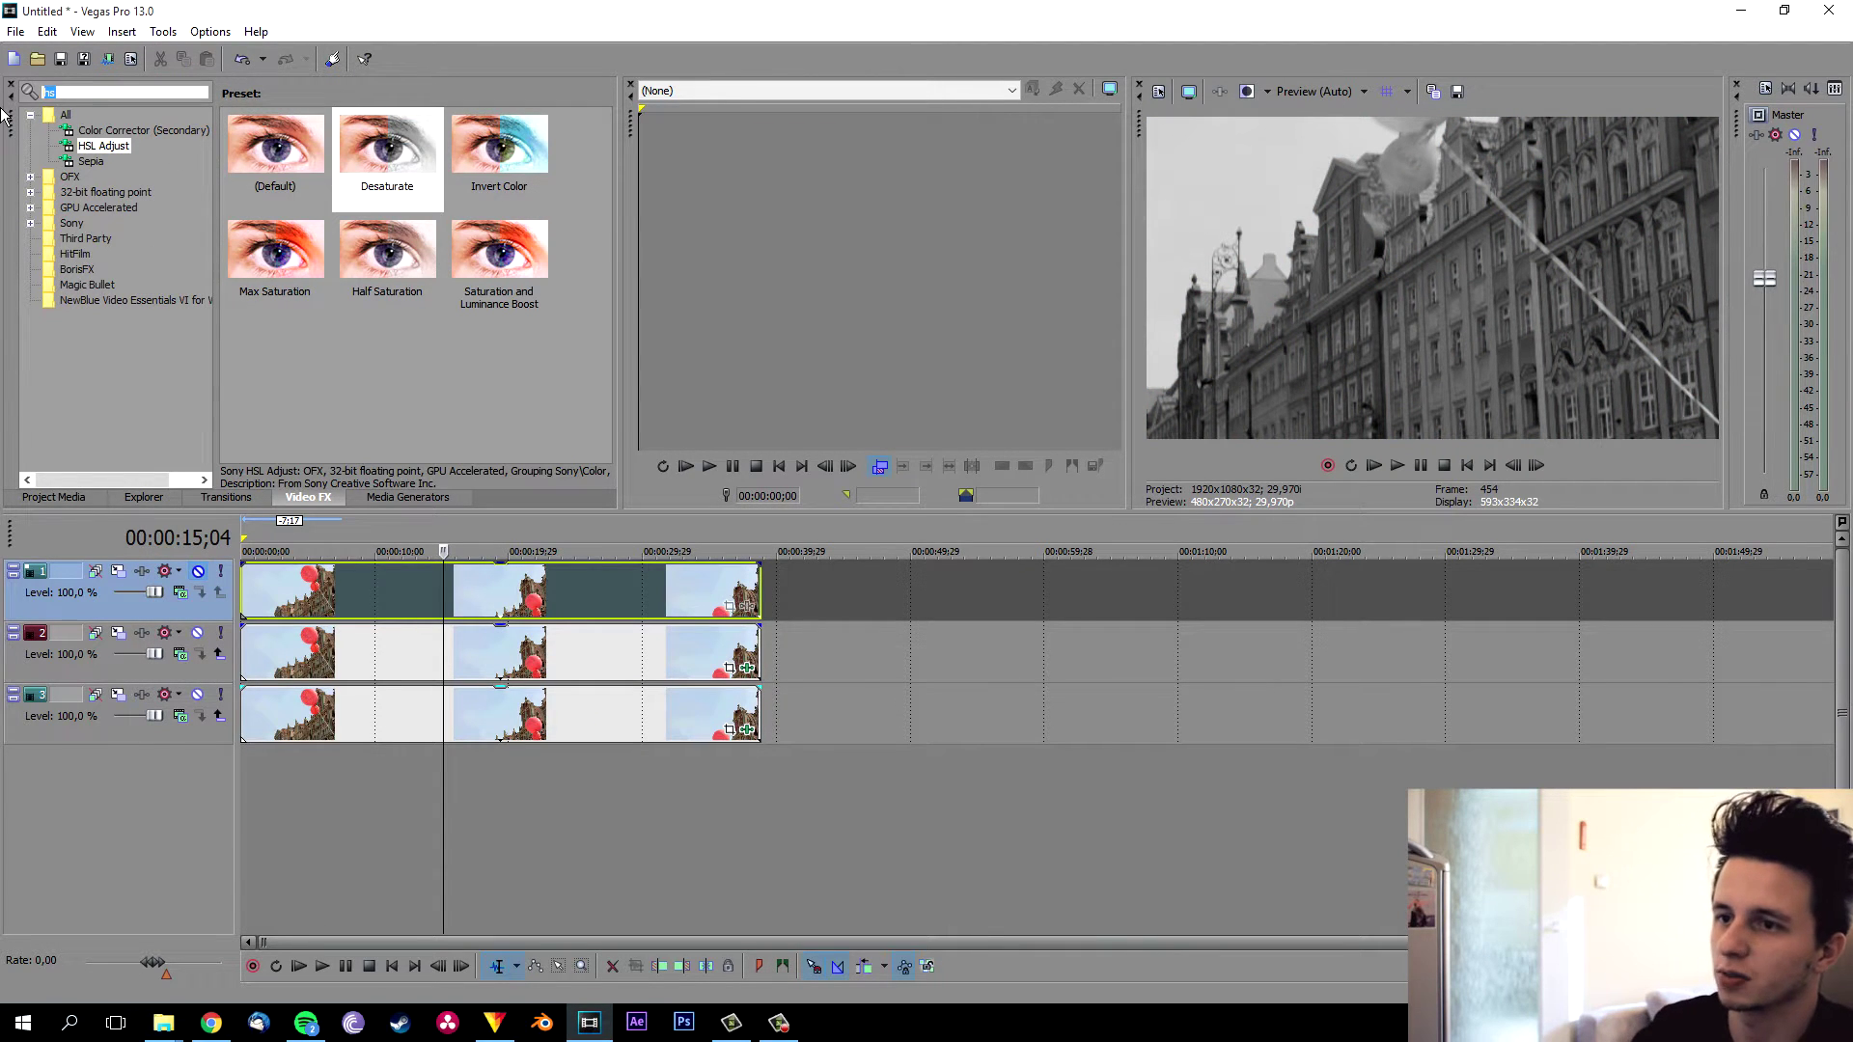
text(inver)
click(94, 162)
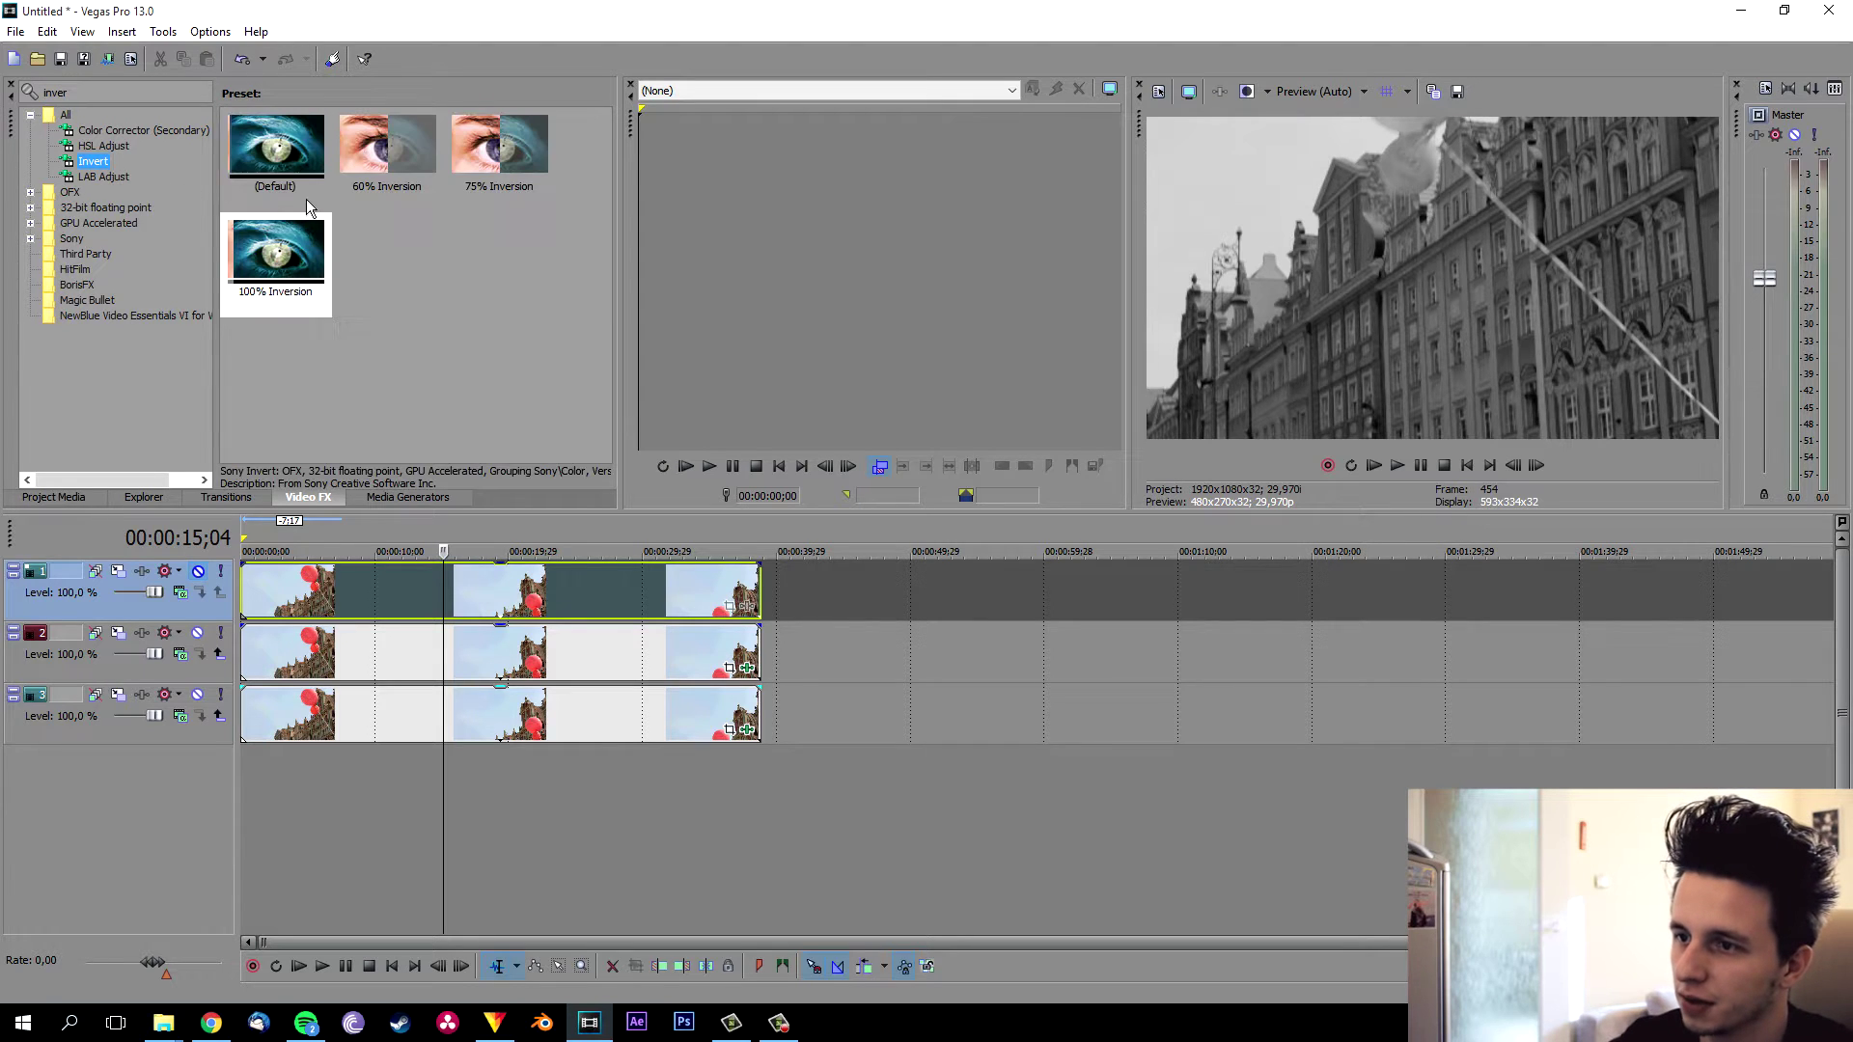
drag(280, 259, 419, 651)
click(1095, 164)
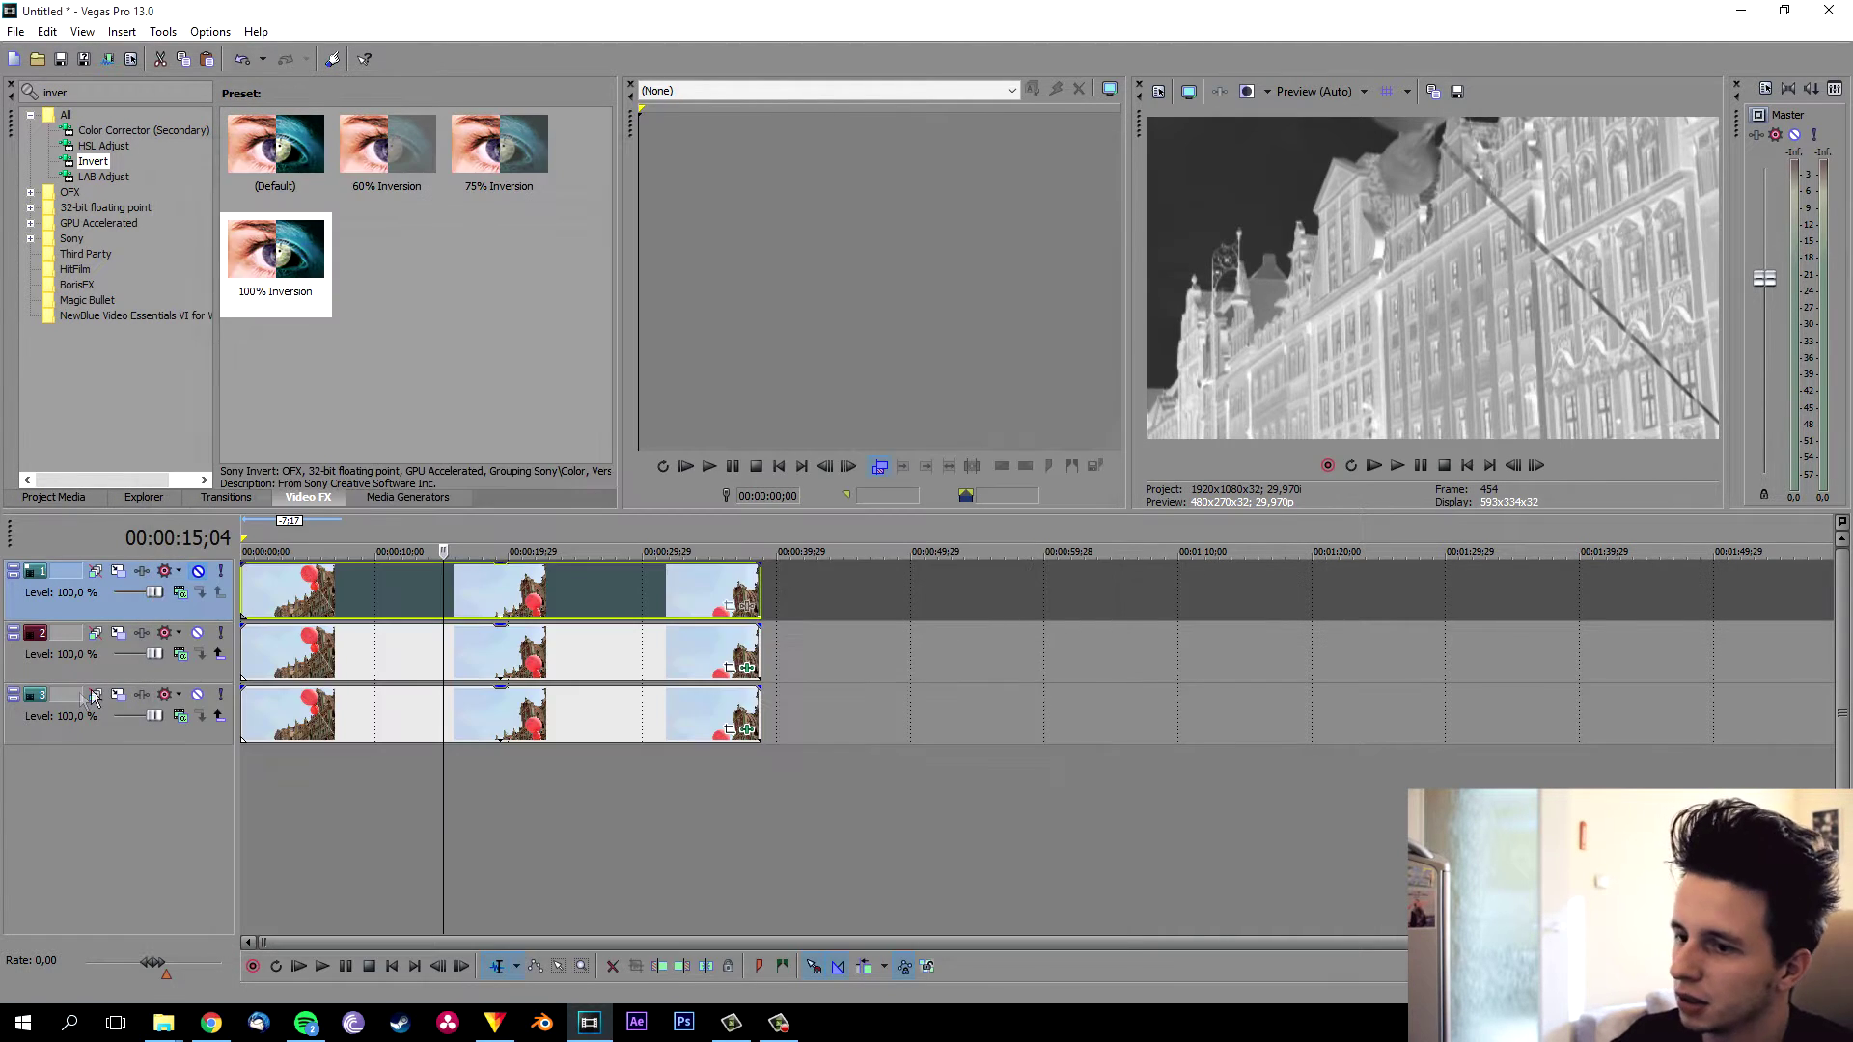
click(182, 657)
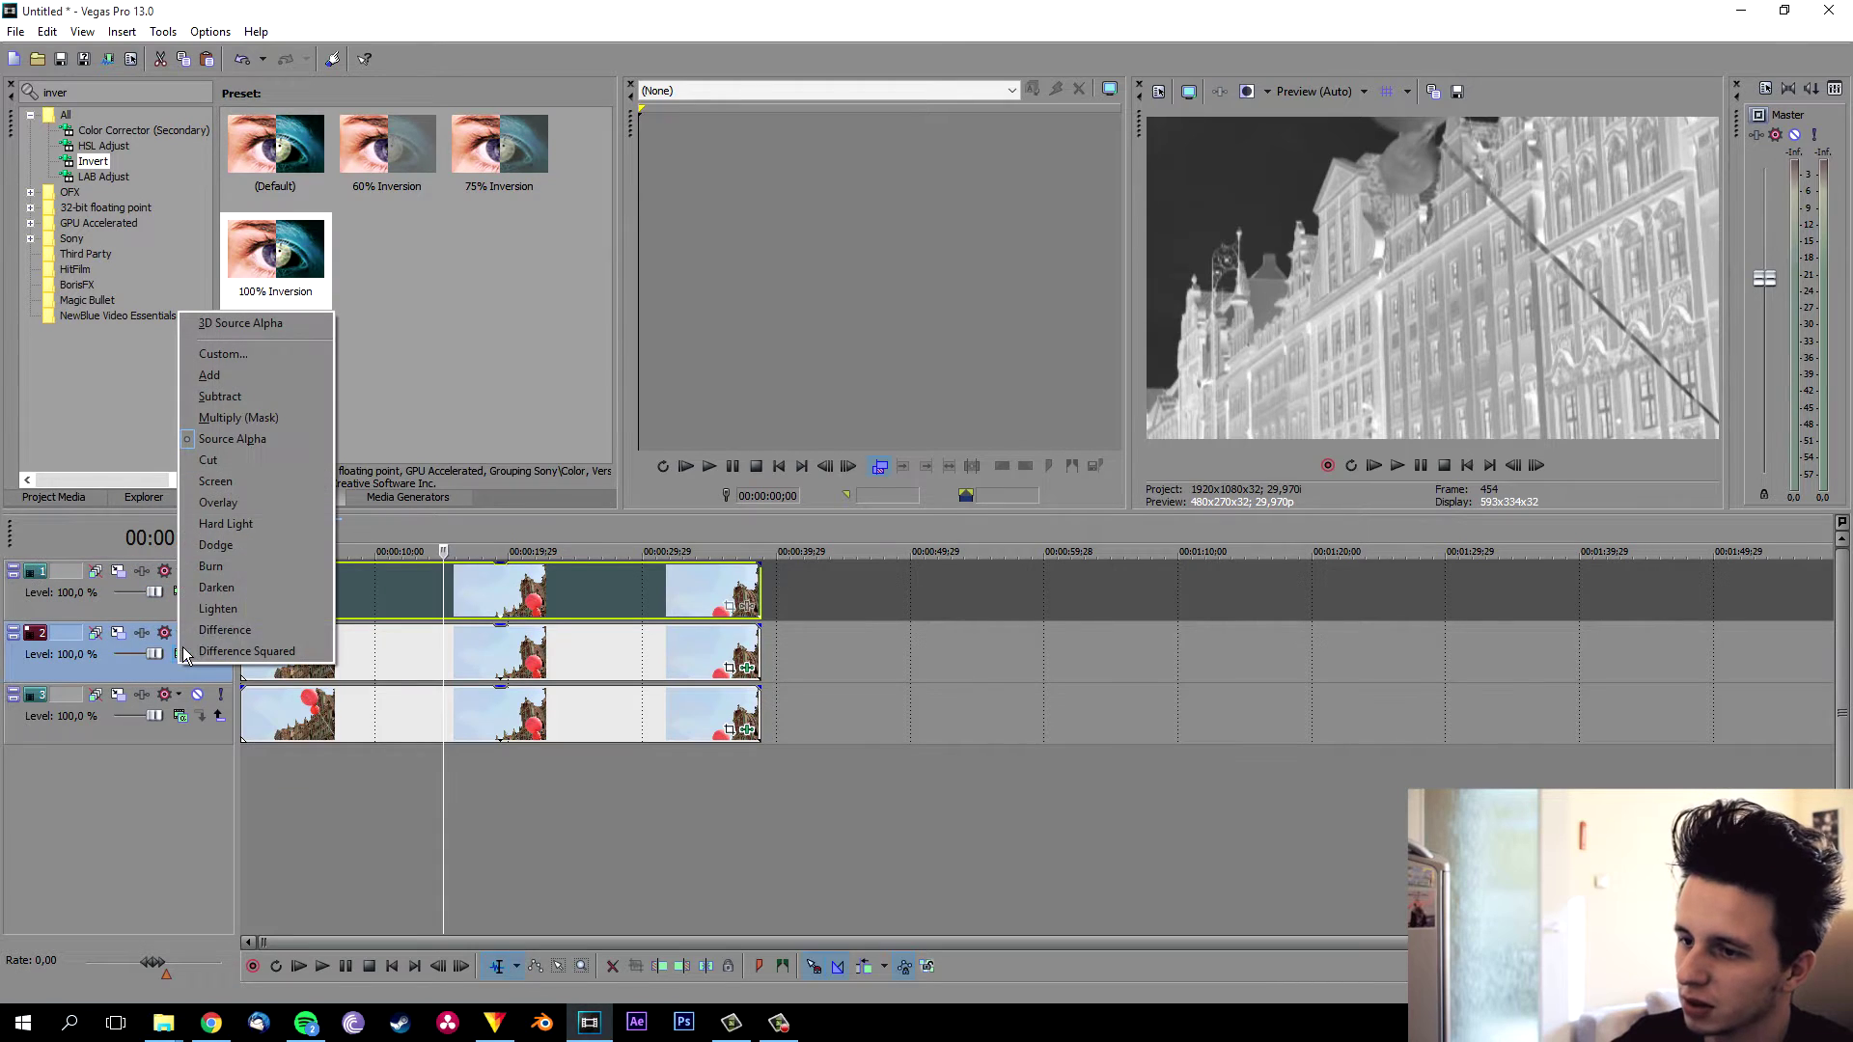
click(228, 540)
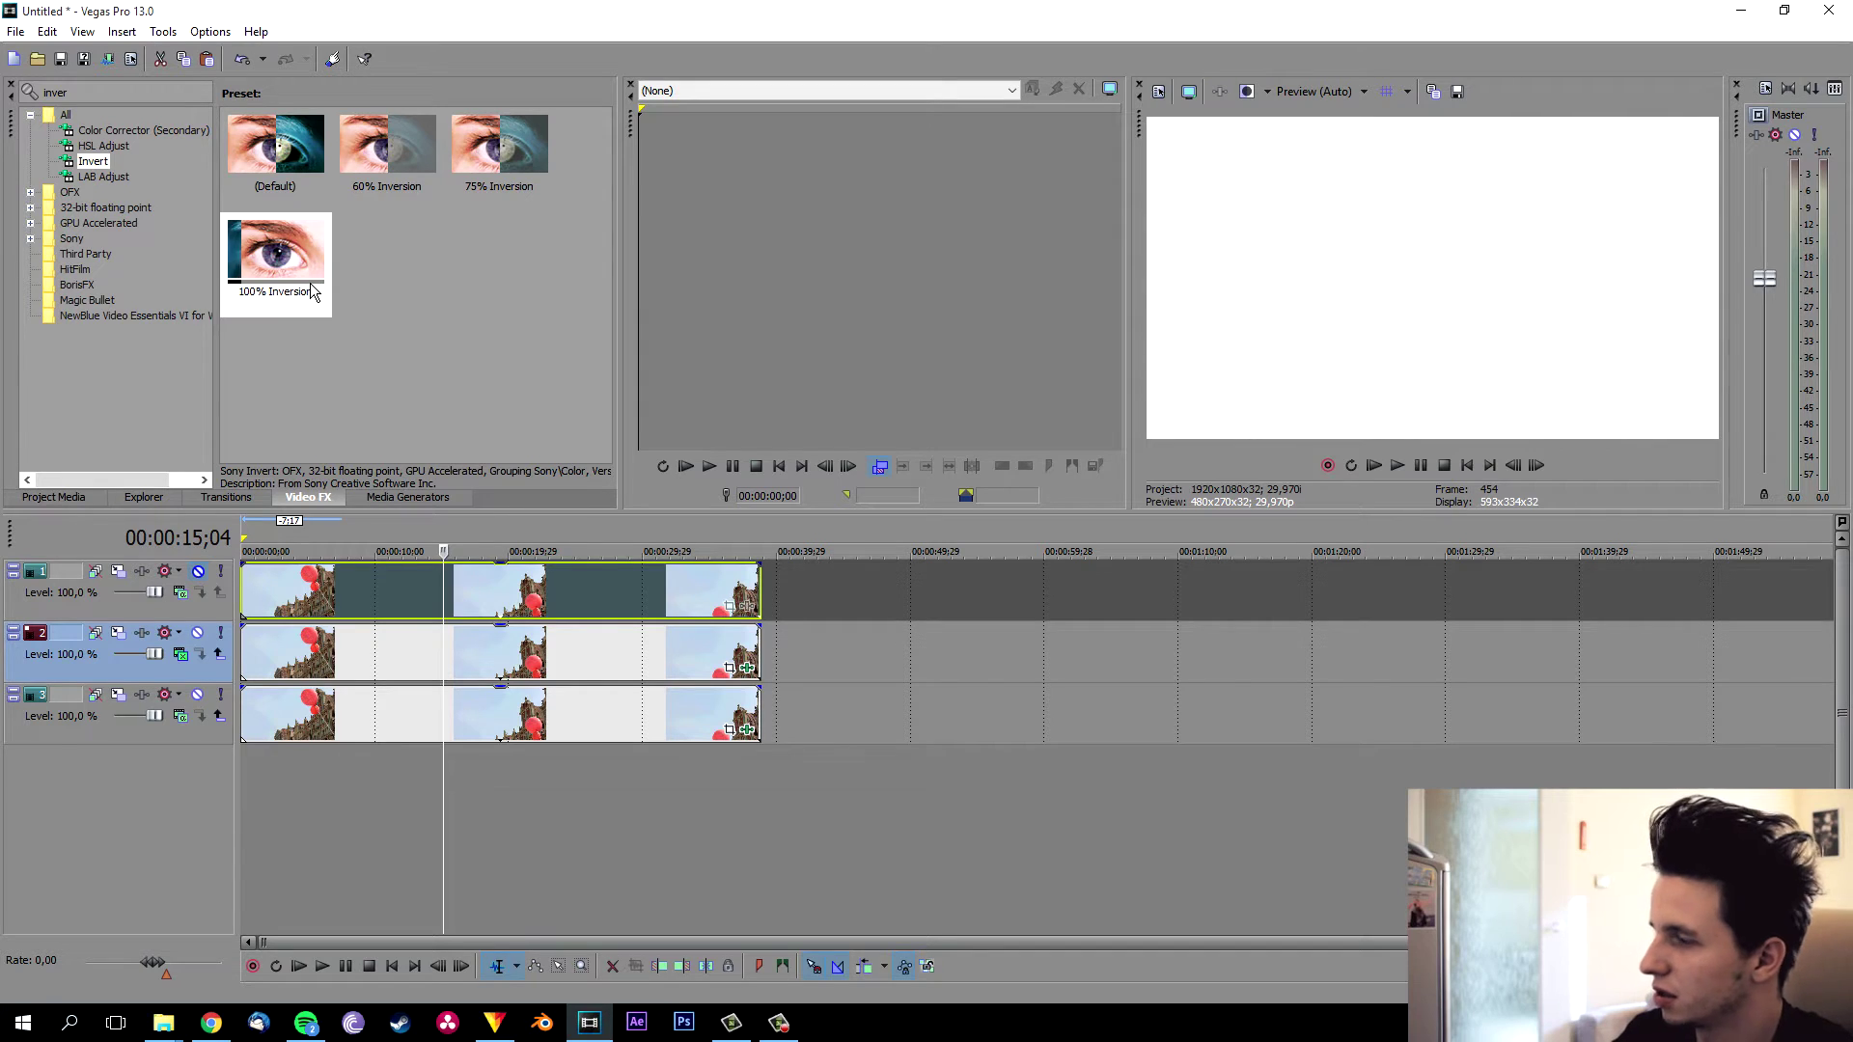
Add a Quick Blur effect to the track 2 clip with a blend amount of 1,000
click(55, 92)
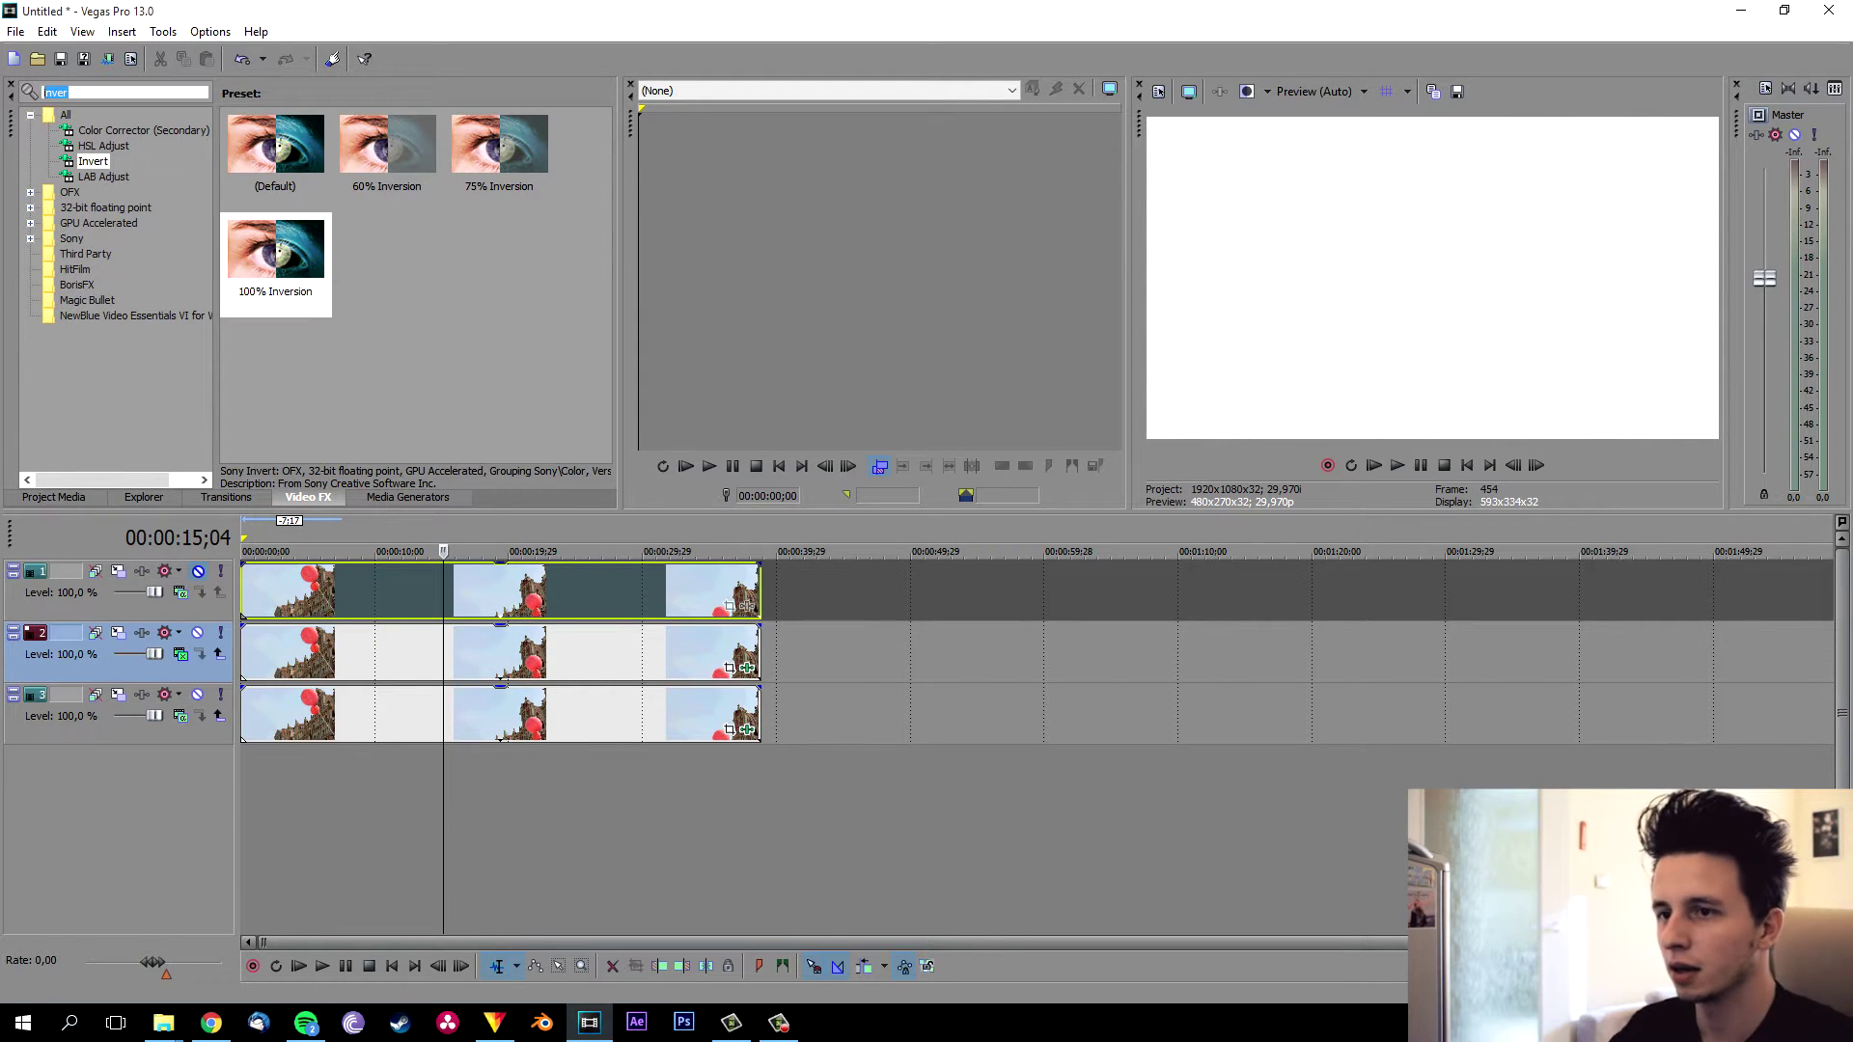
key(BackSpace)
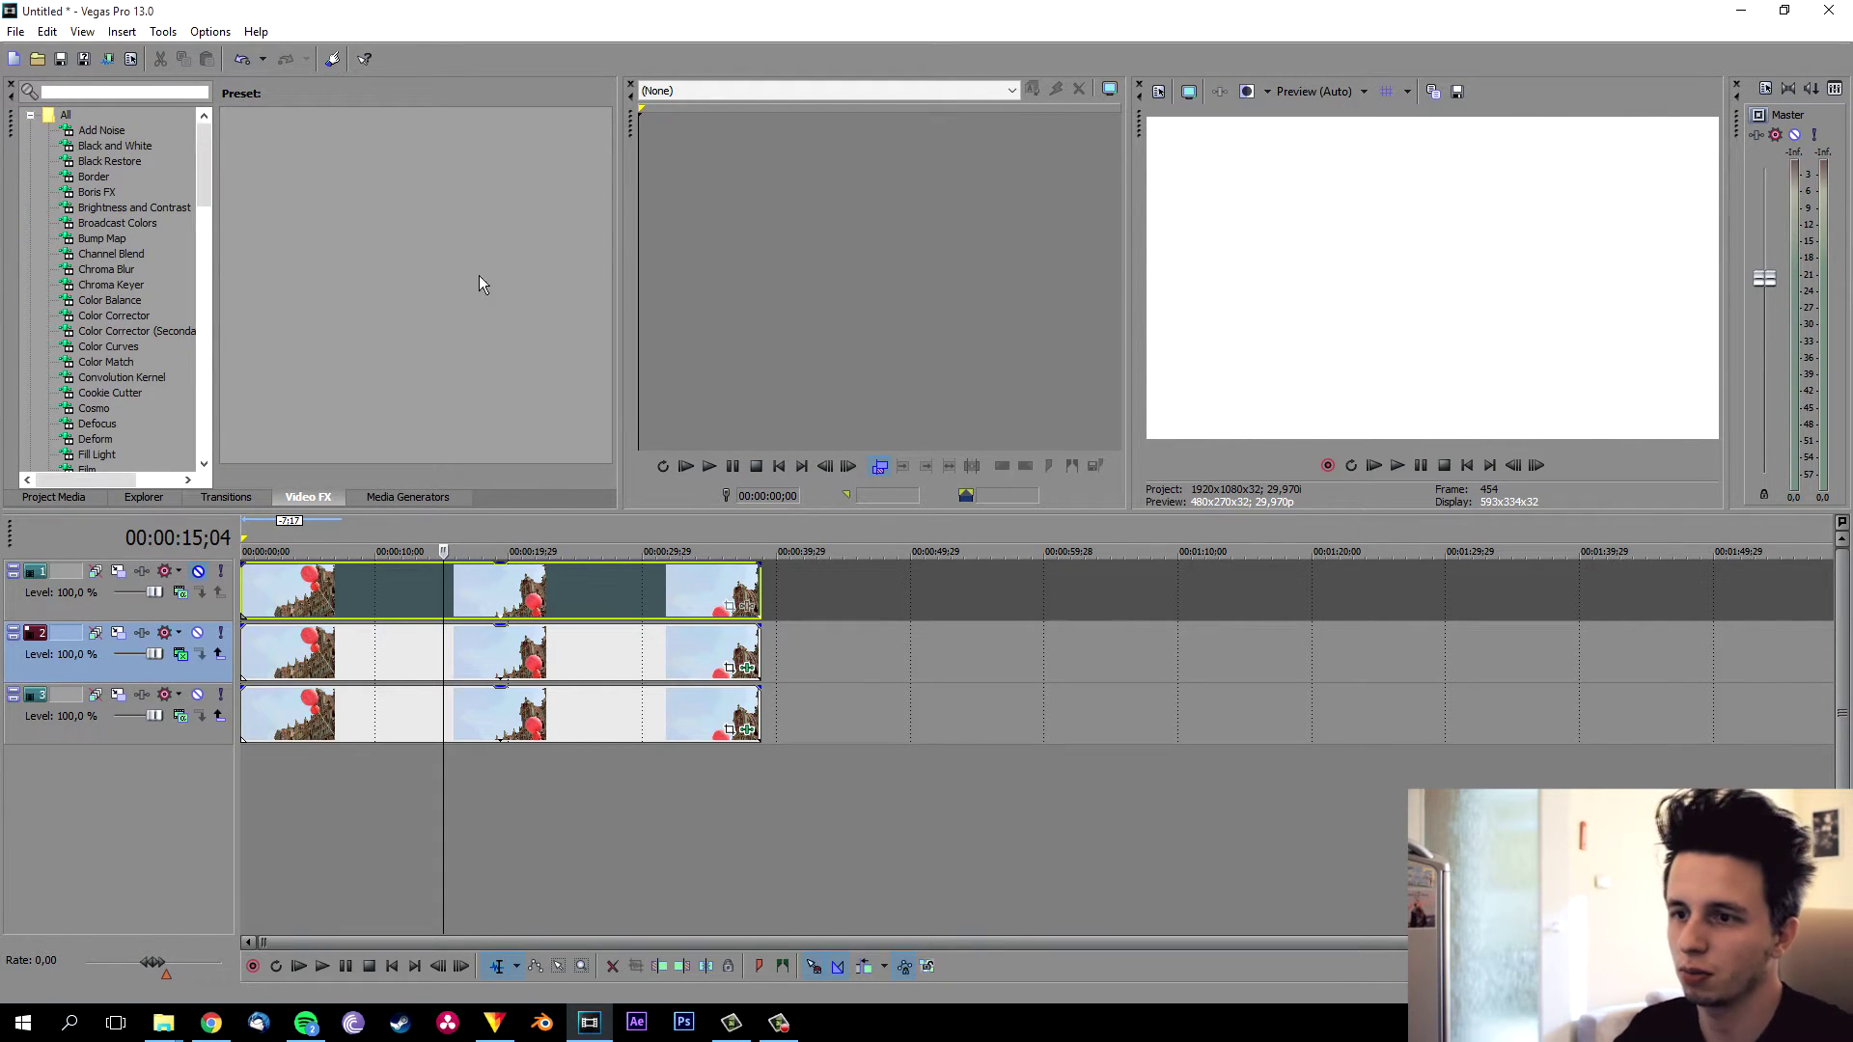
text(blur)
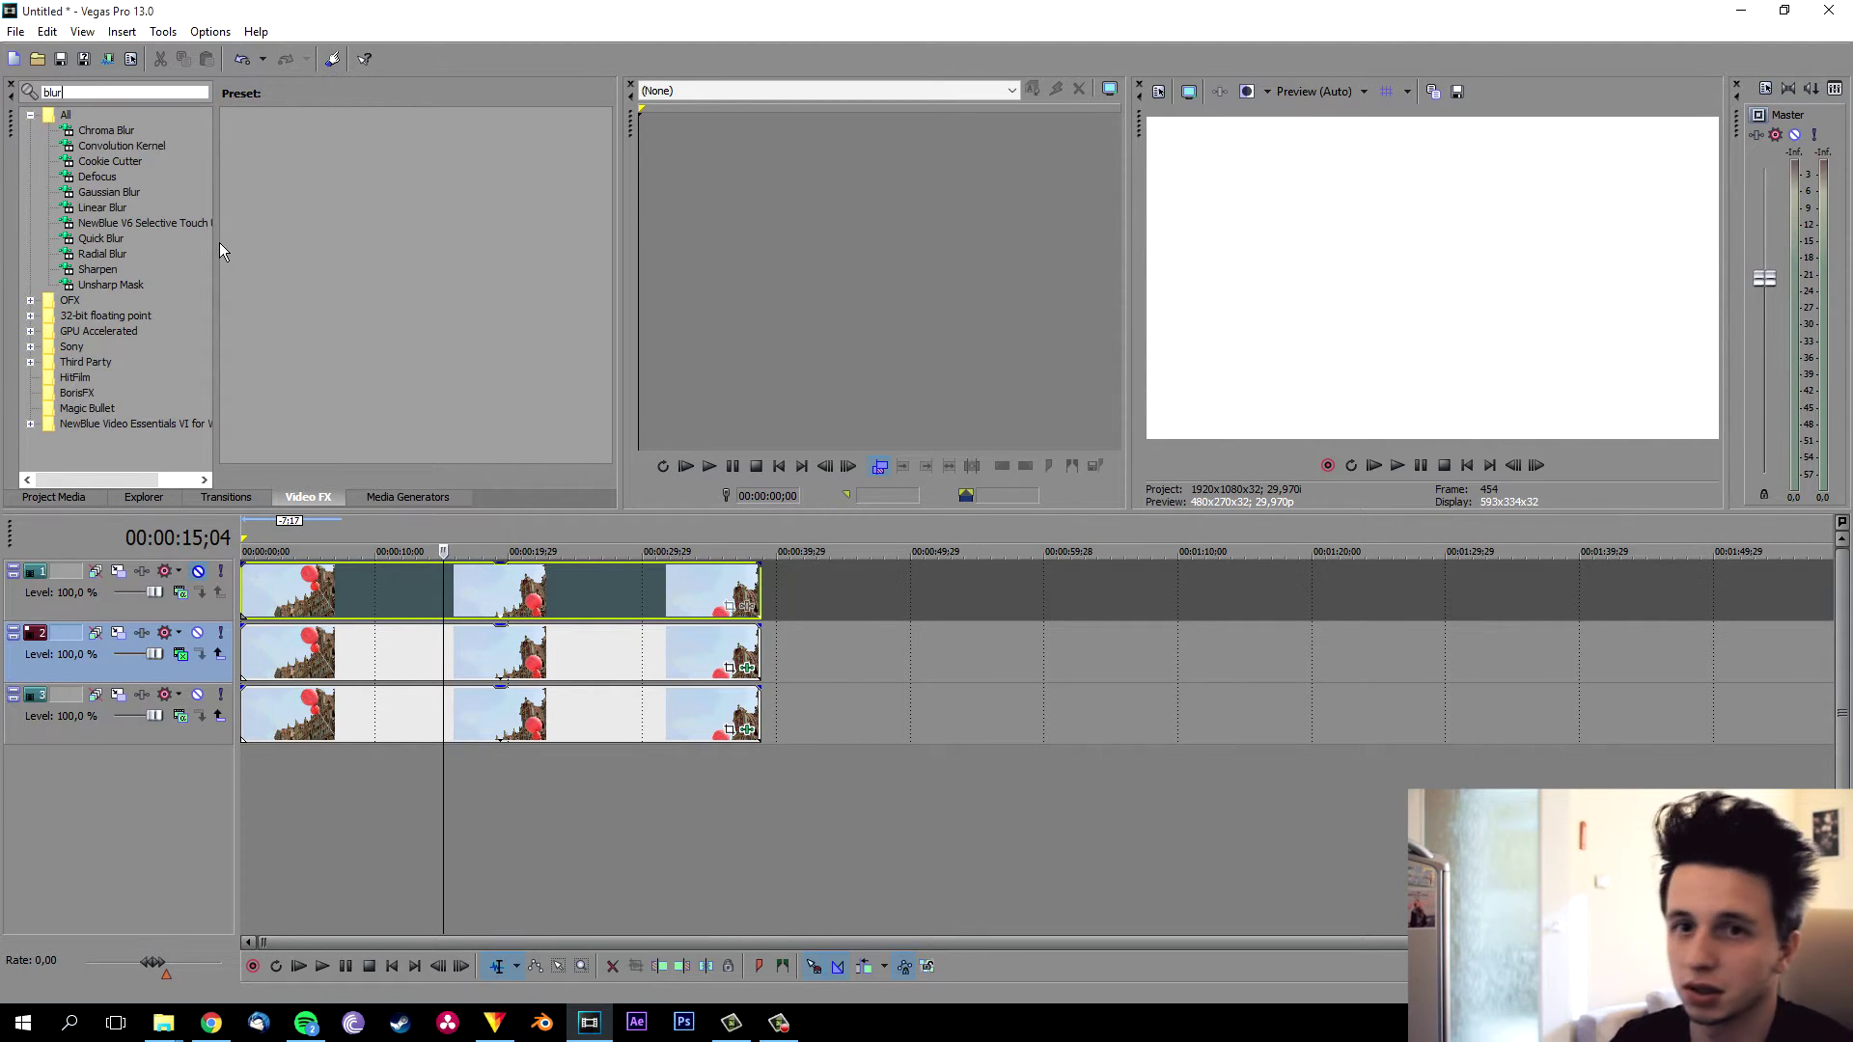
drag(103, 254, 319, 375)
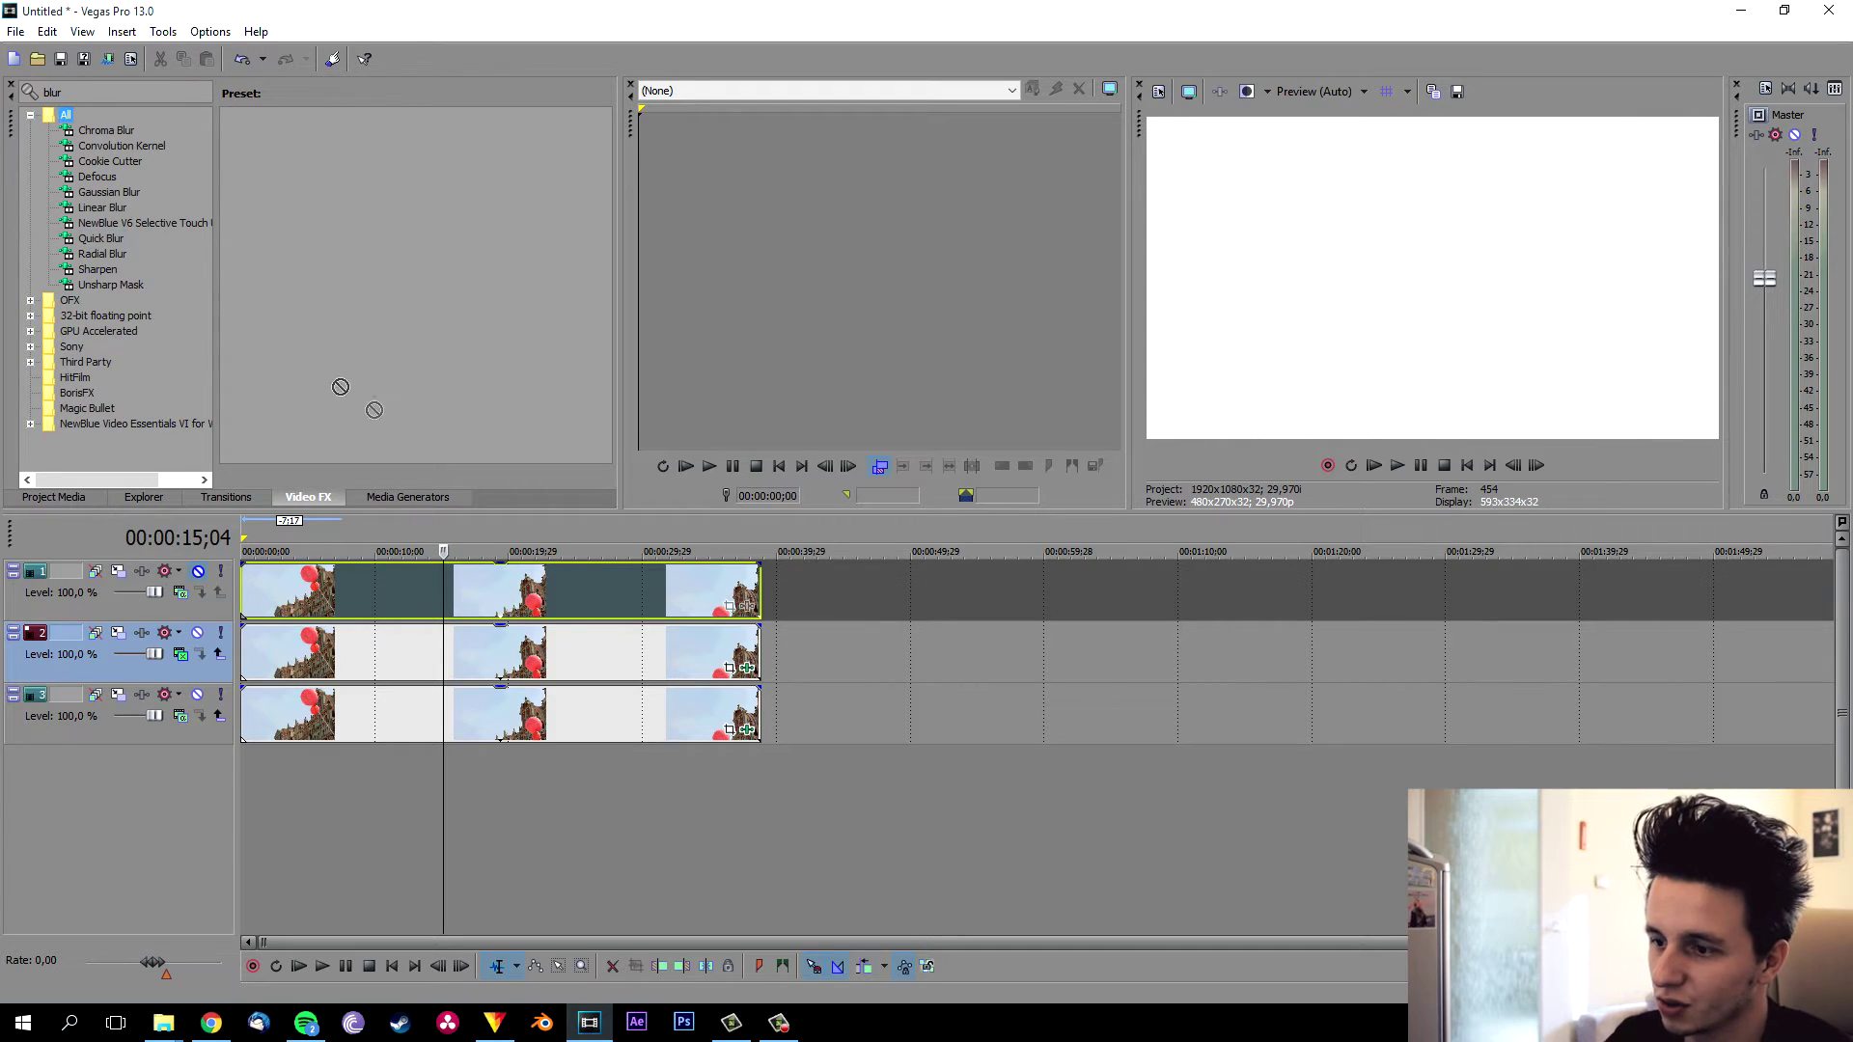
drag(532, 653, 531, 650)
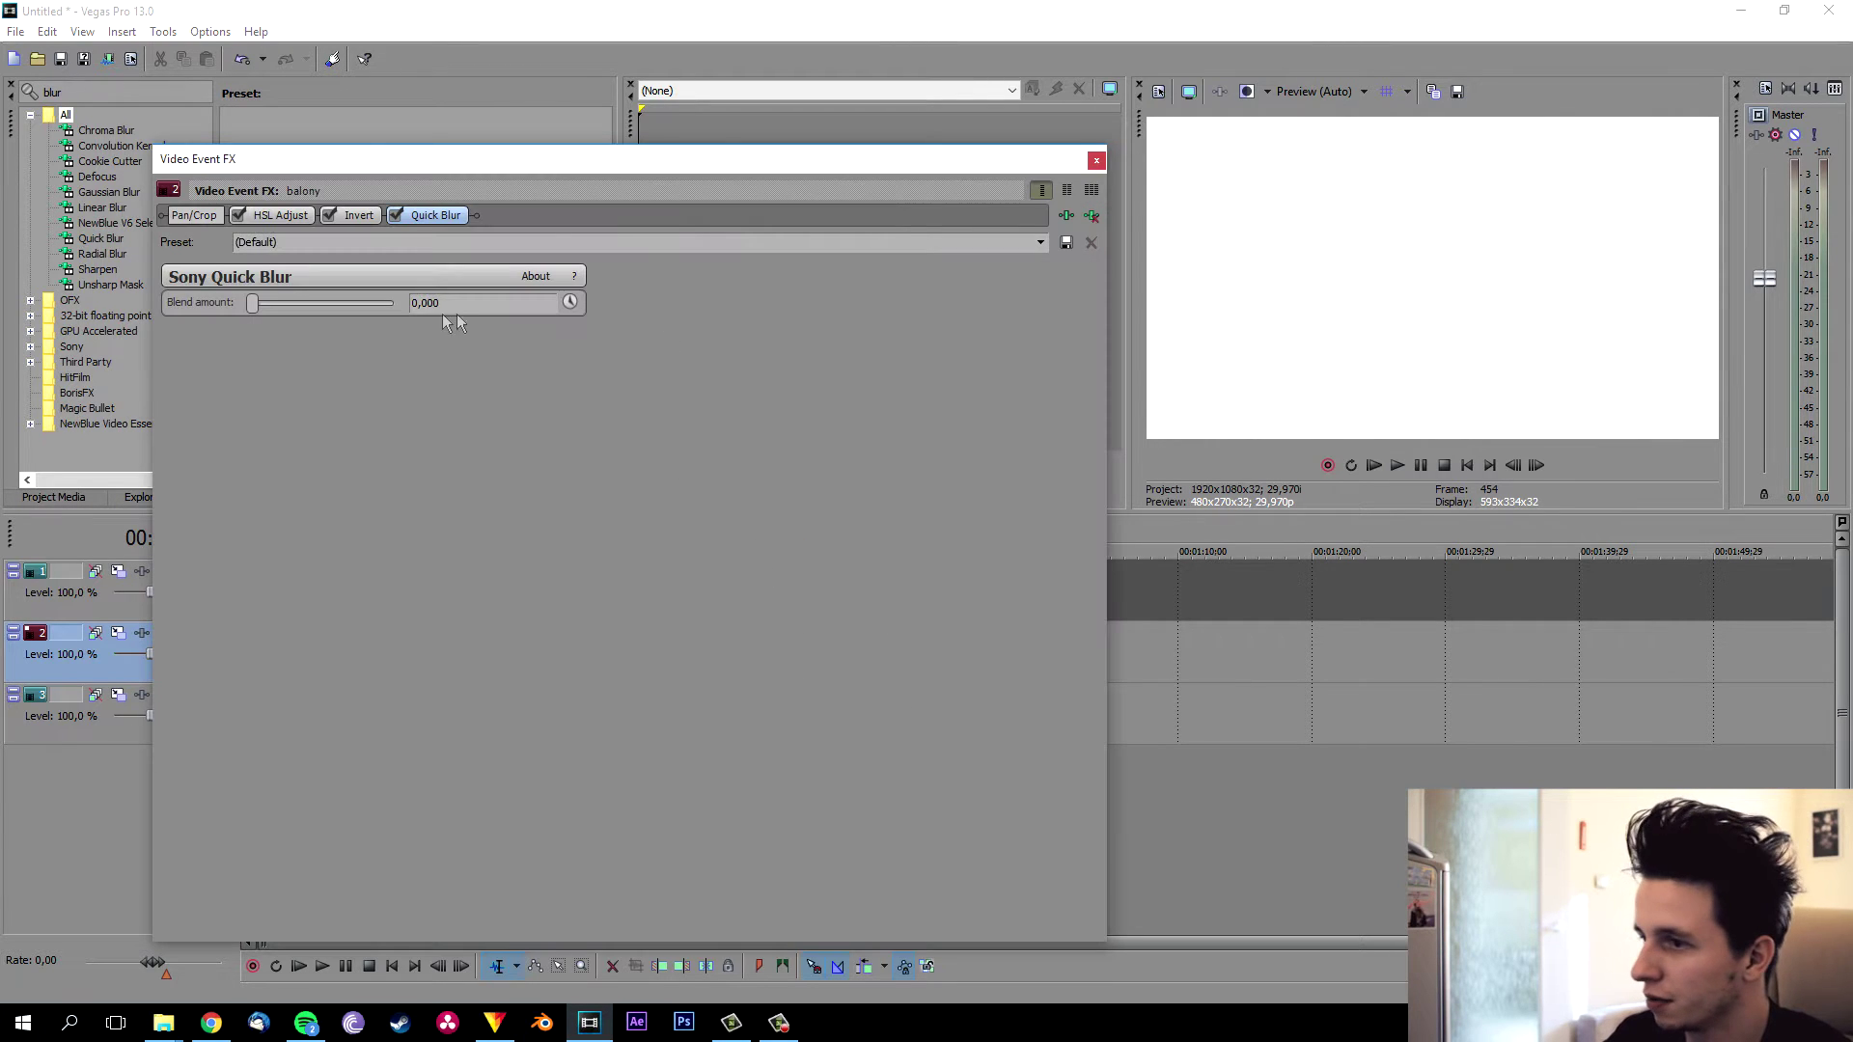
drag(421, 312, 552, 313)
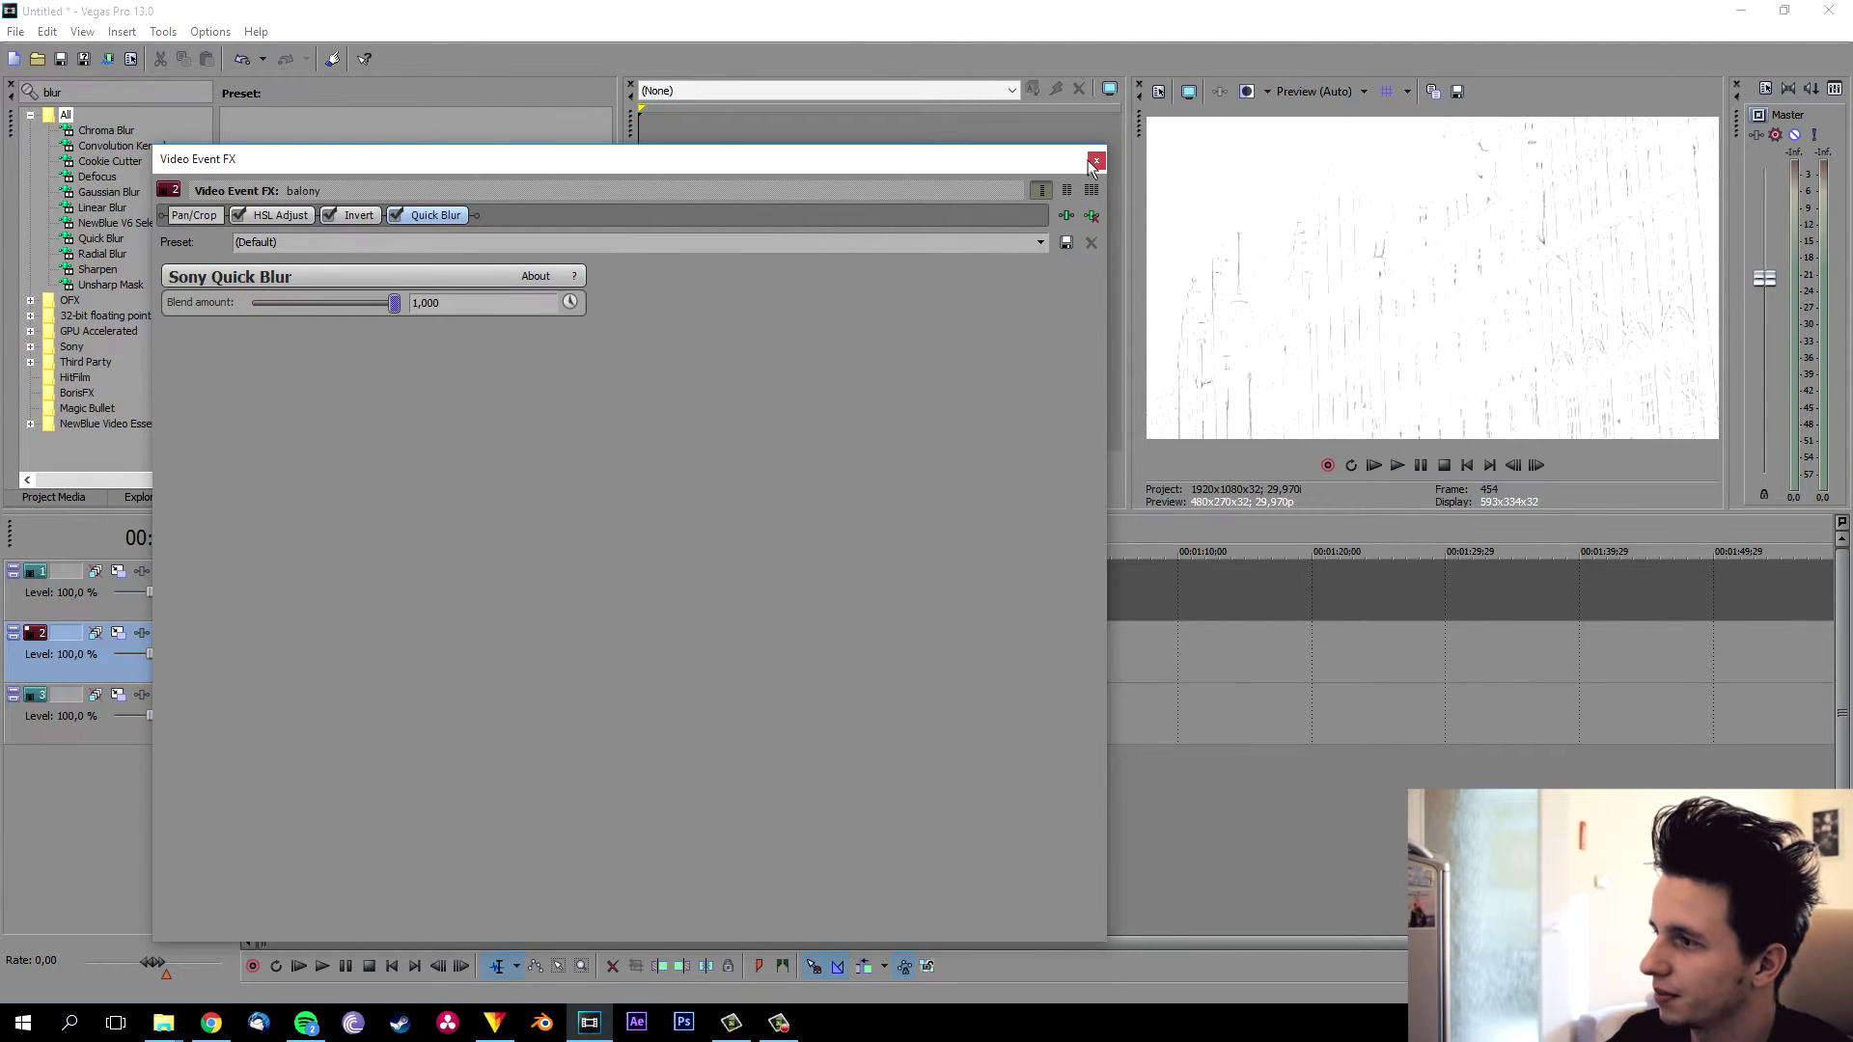
click(1095, 161)
Play back several parts of the timeline to check the pencil-sketch look
key(space)
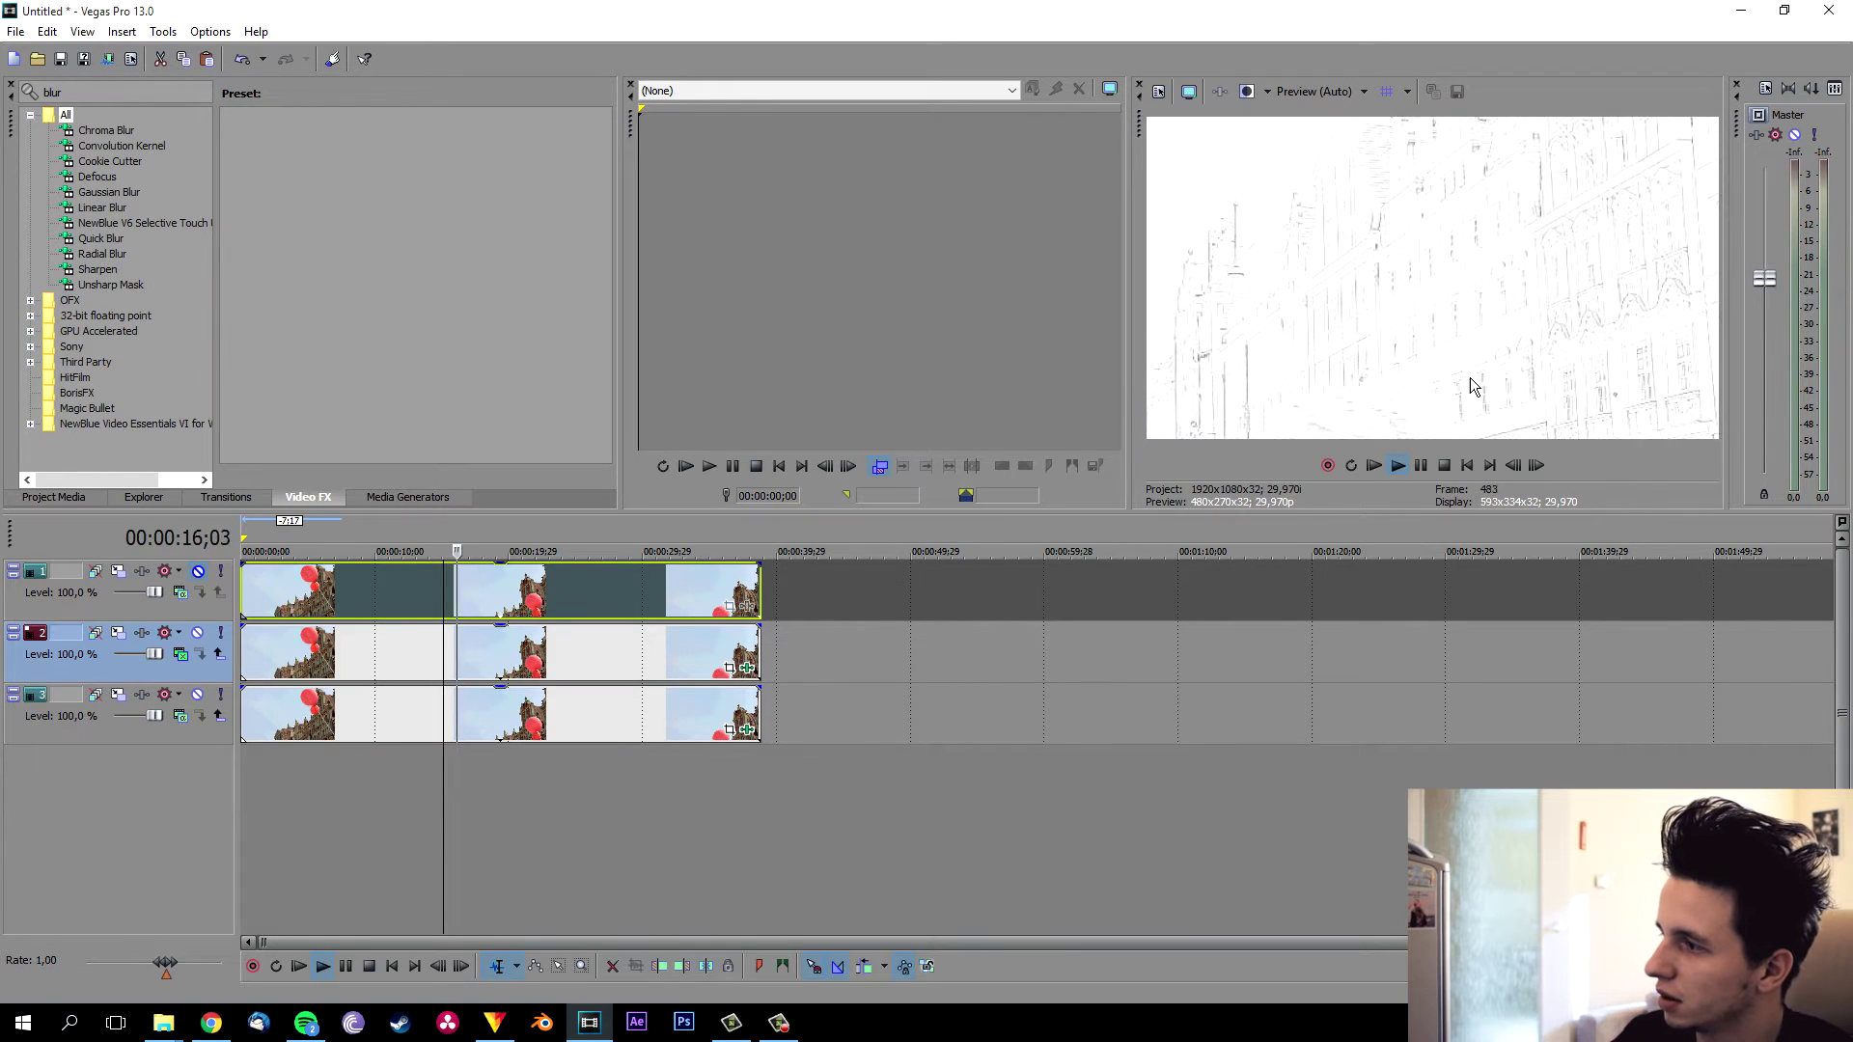
click(572, 550)
key(space)
click(599, 531)
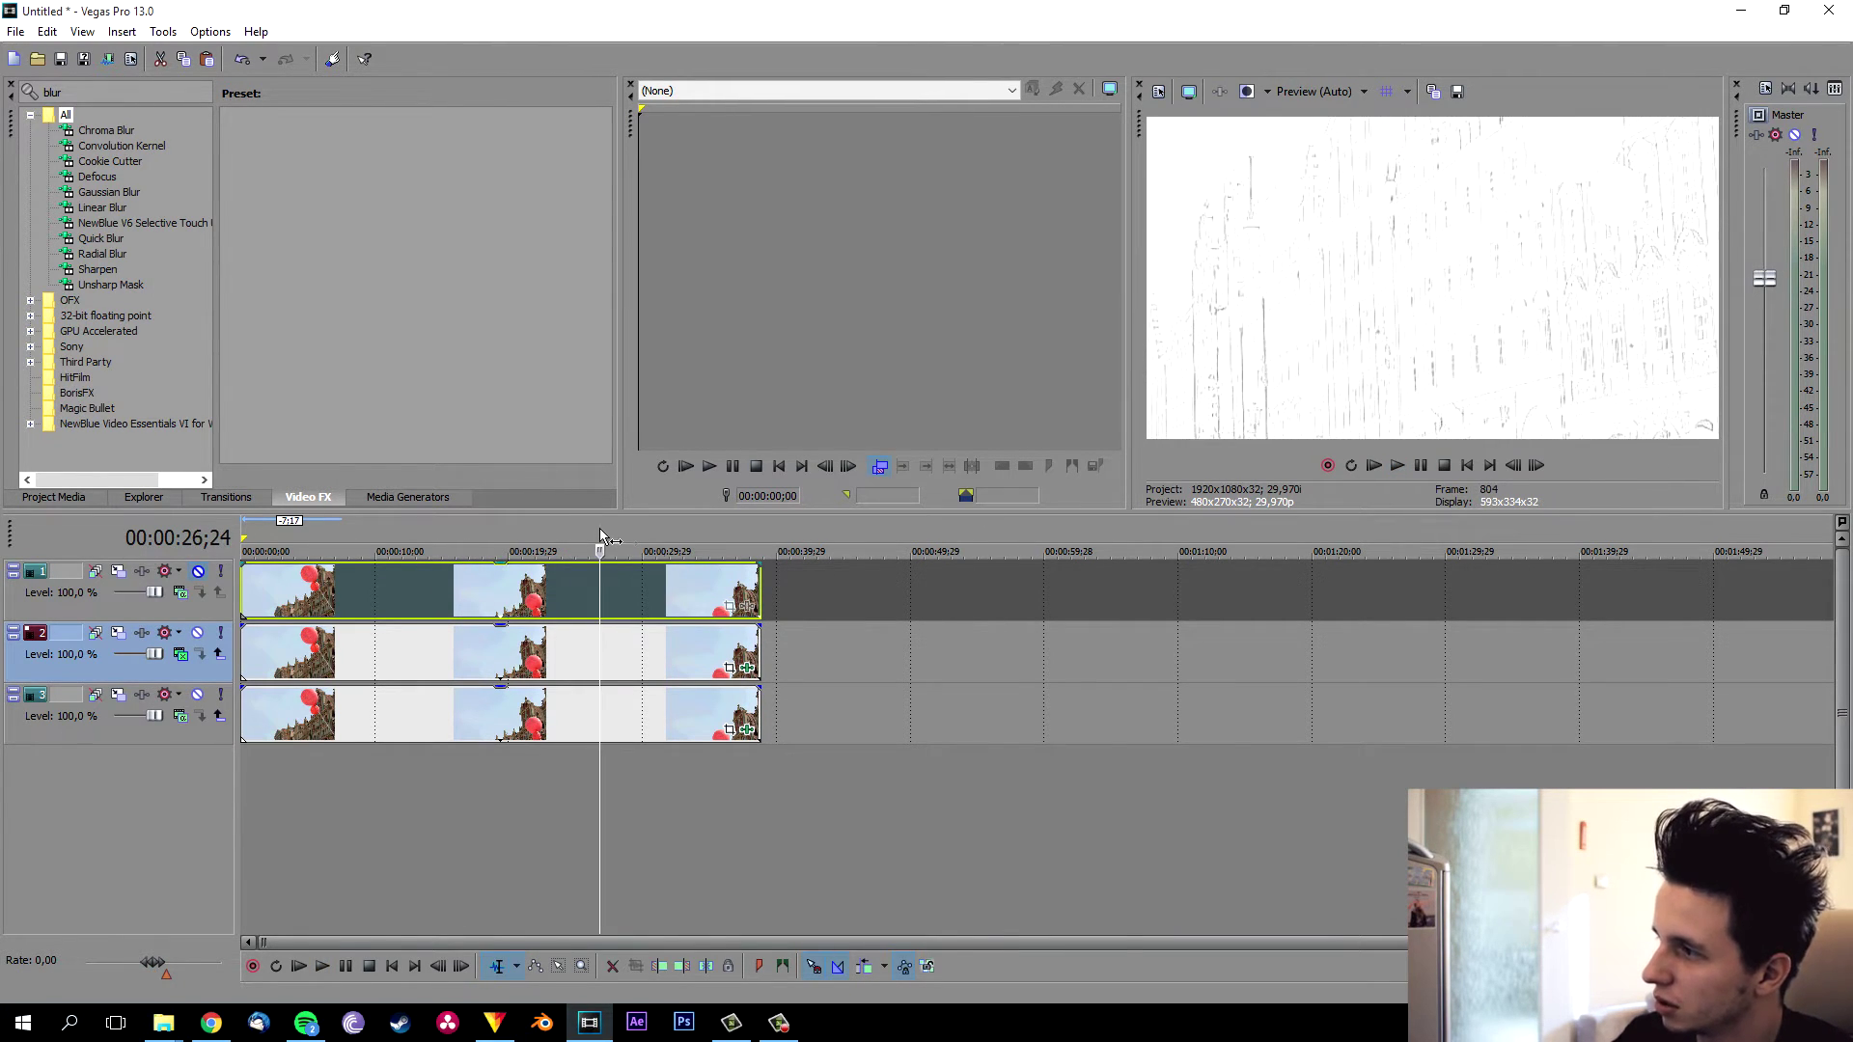
Try disabling Quick Blur on the track 2 clip and adding the default Gaussian Blur instead
click(747, 668)
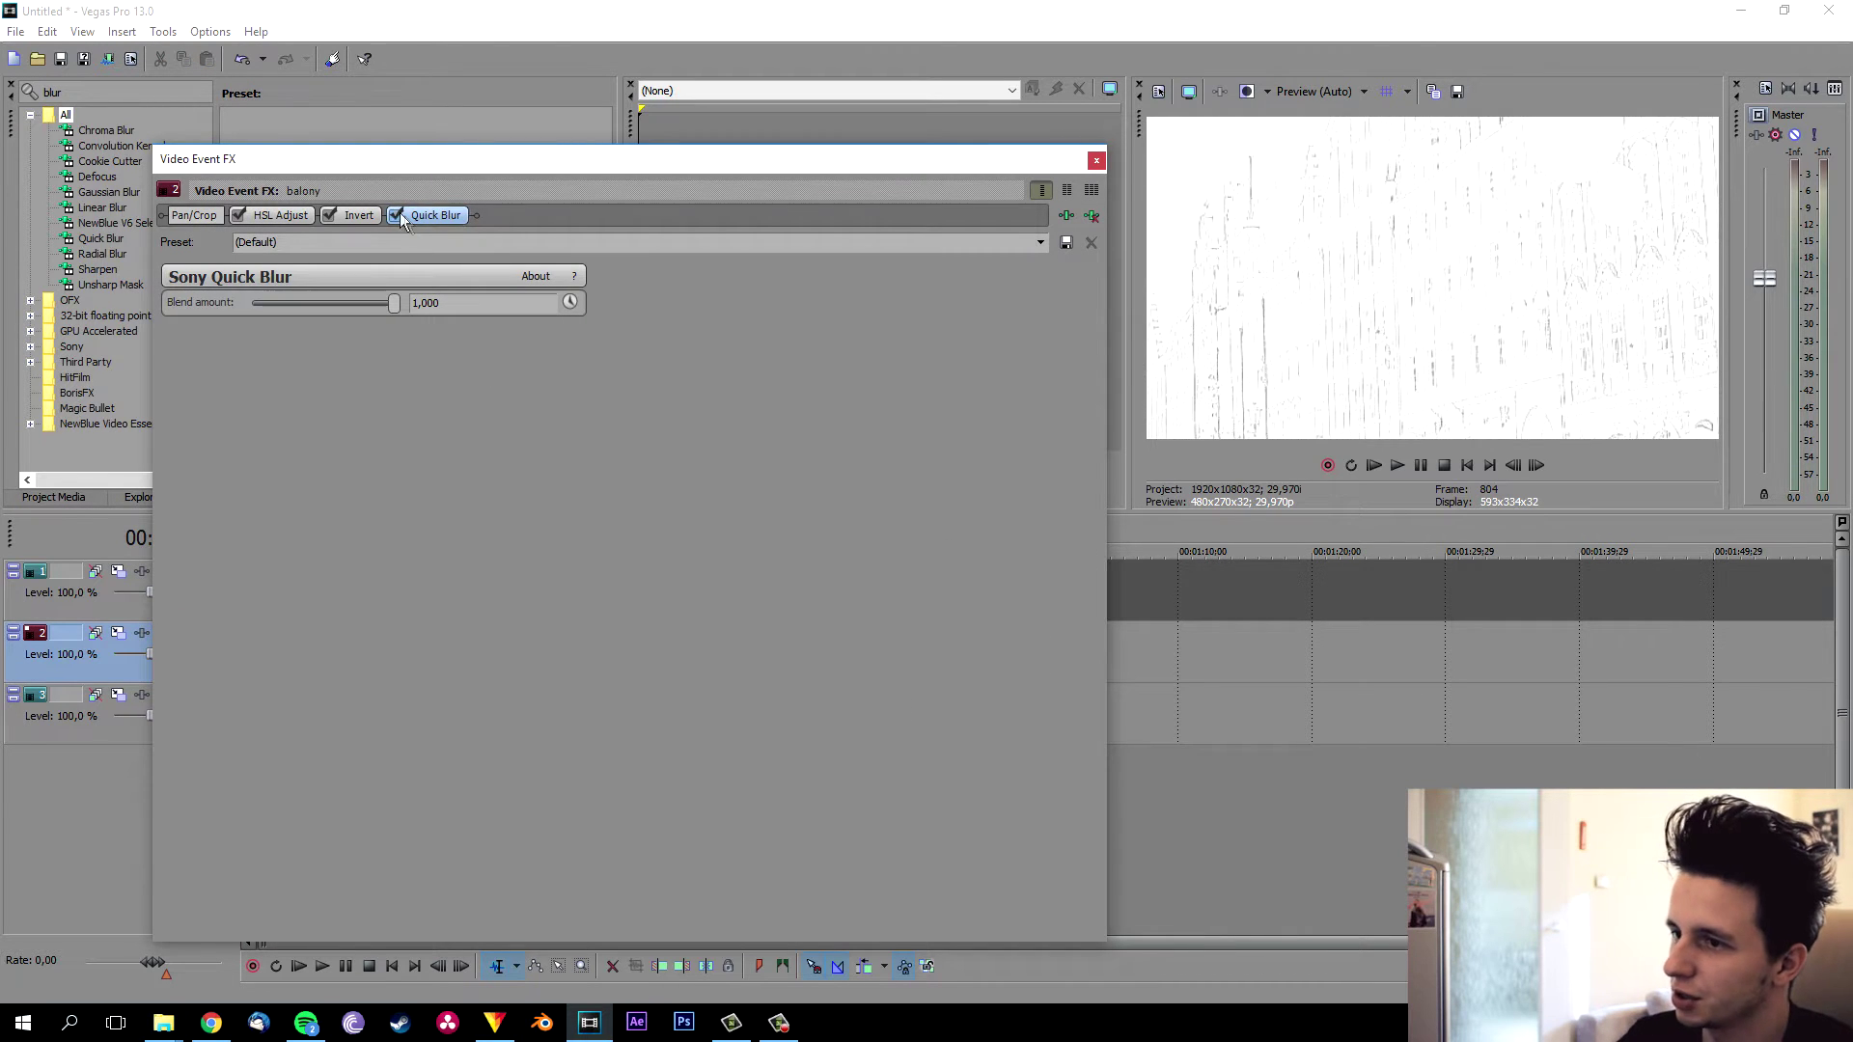
click(1096, 159)
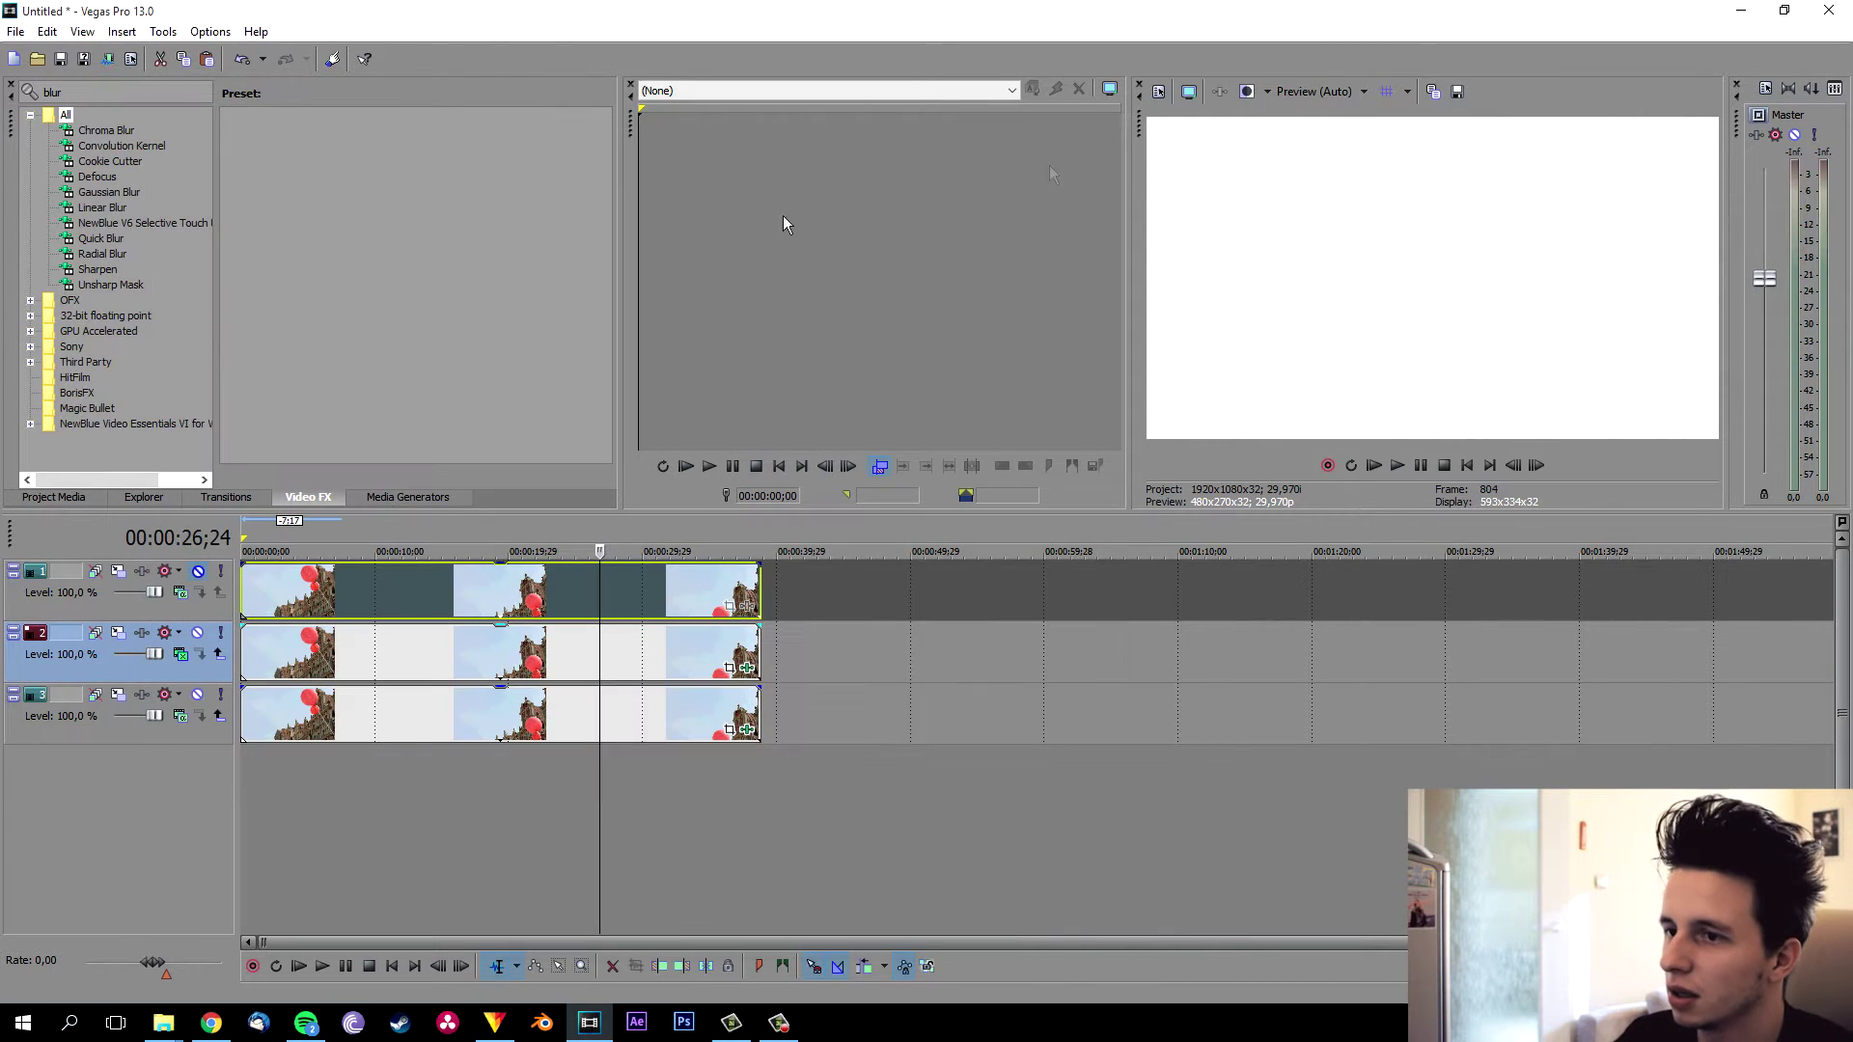
click(109, 192)
drag(281, 146, 490, 633)
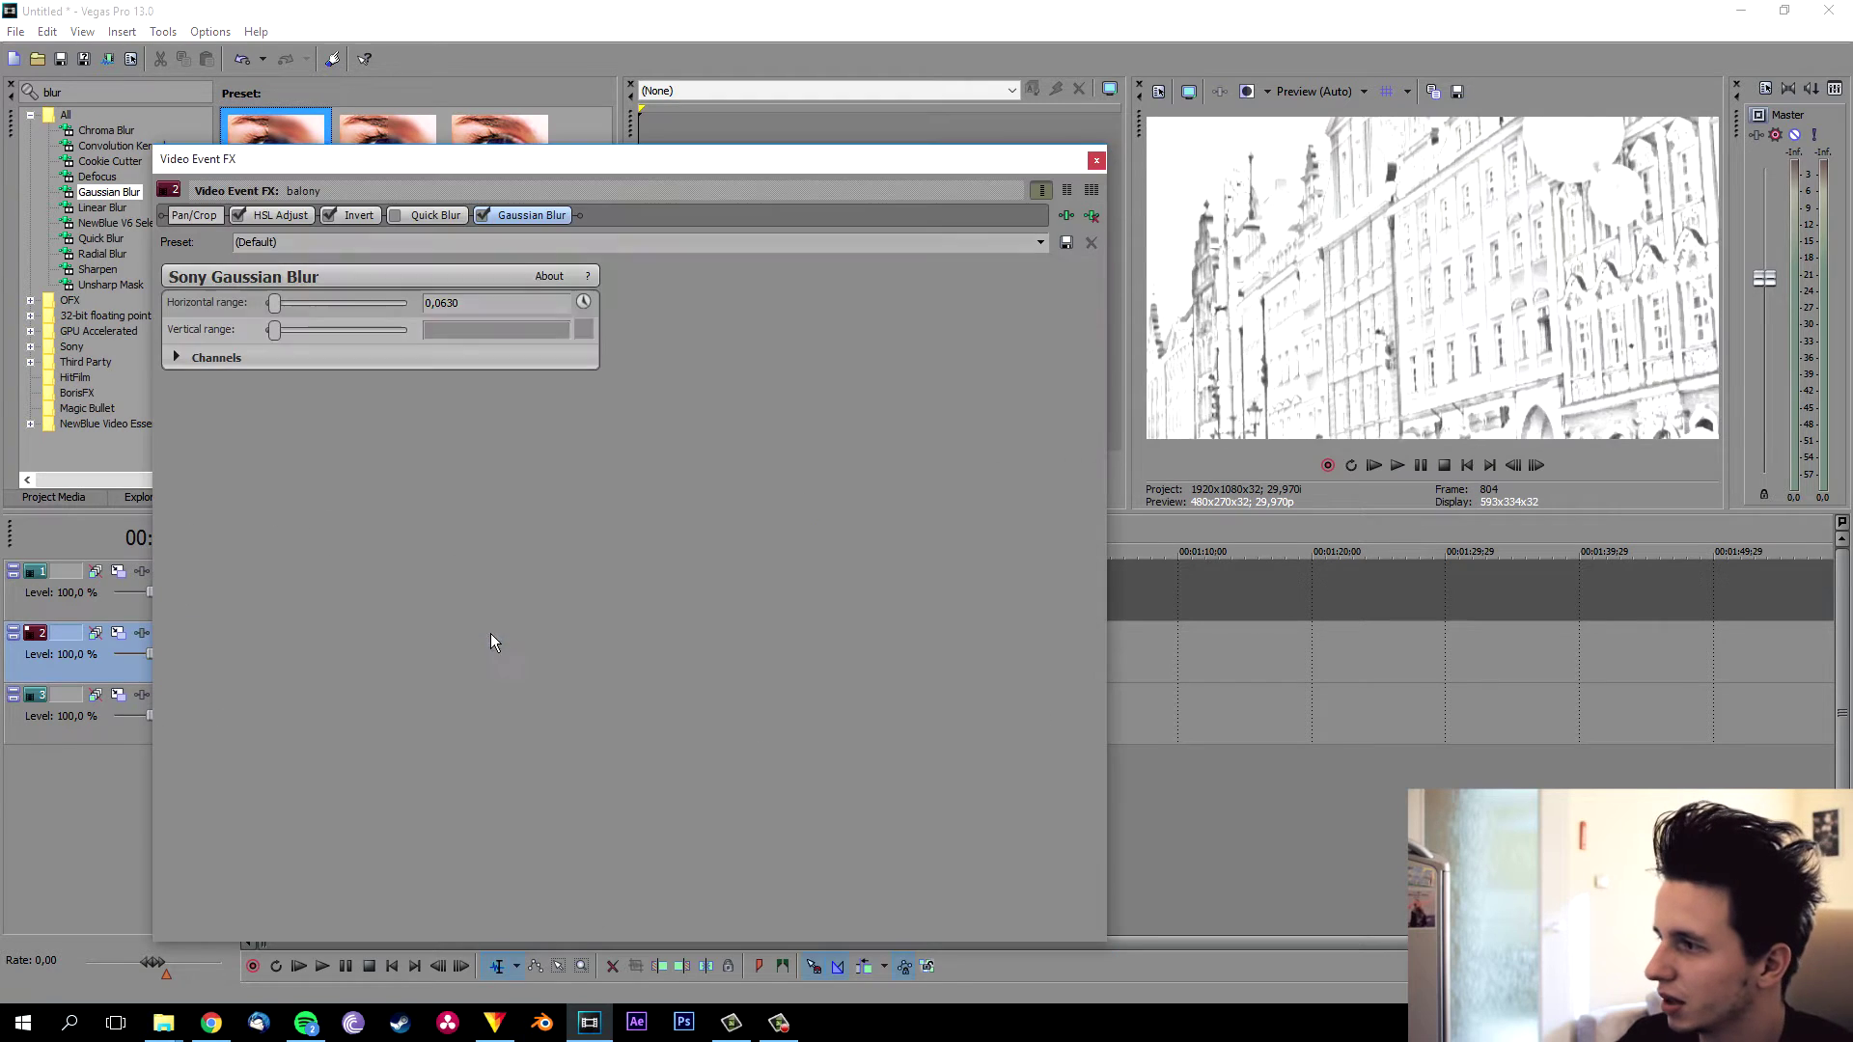
Set the Gaussian Blur's horizontal range to 0,0136 and vertical range to 0,0340, and preview the sketch effect
drag(772, 159, 100, 423)
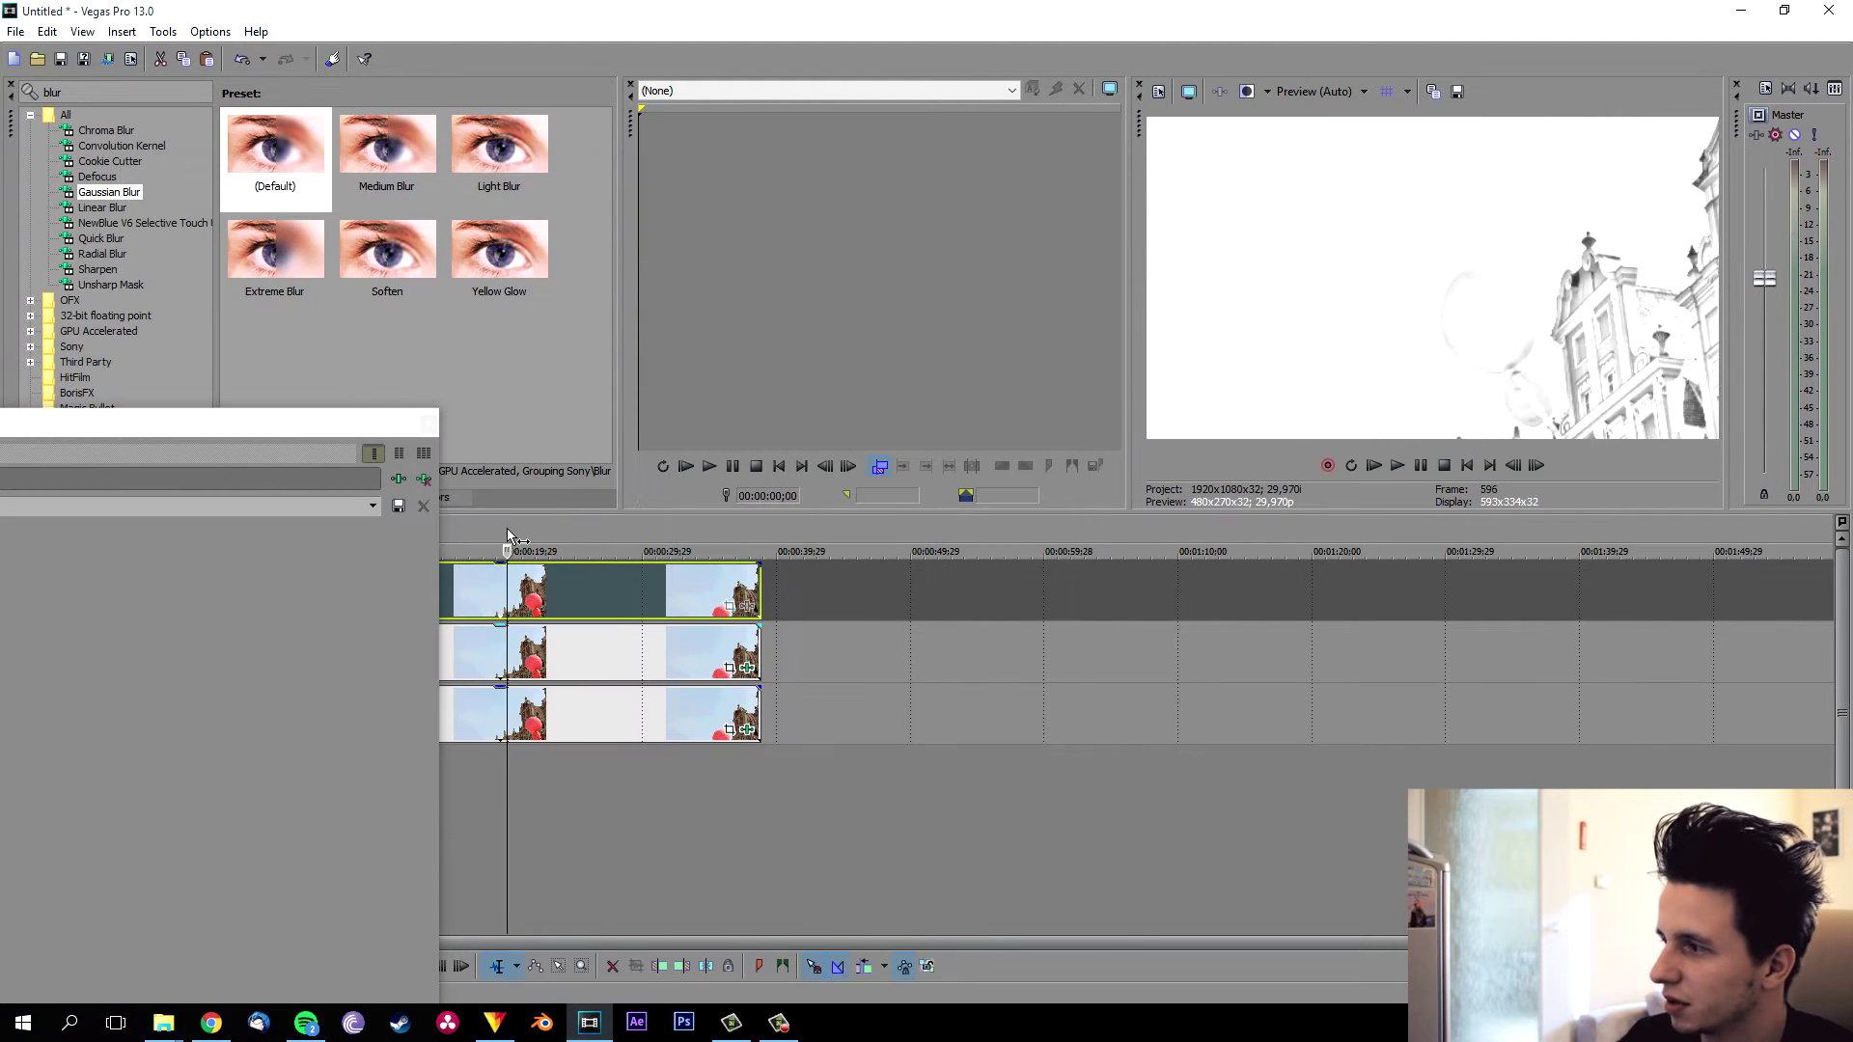
drag(268, 426, 1305, 379)
drag(640, 526, 641, 550)
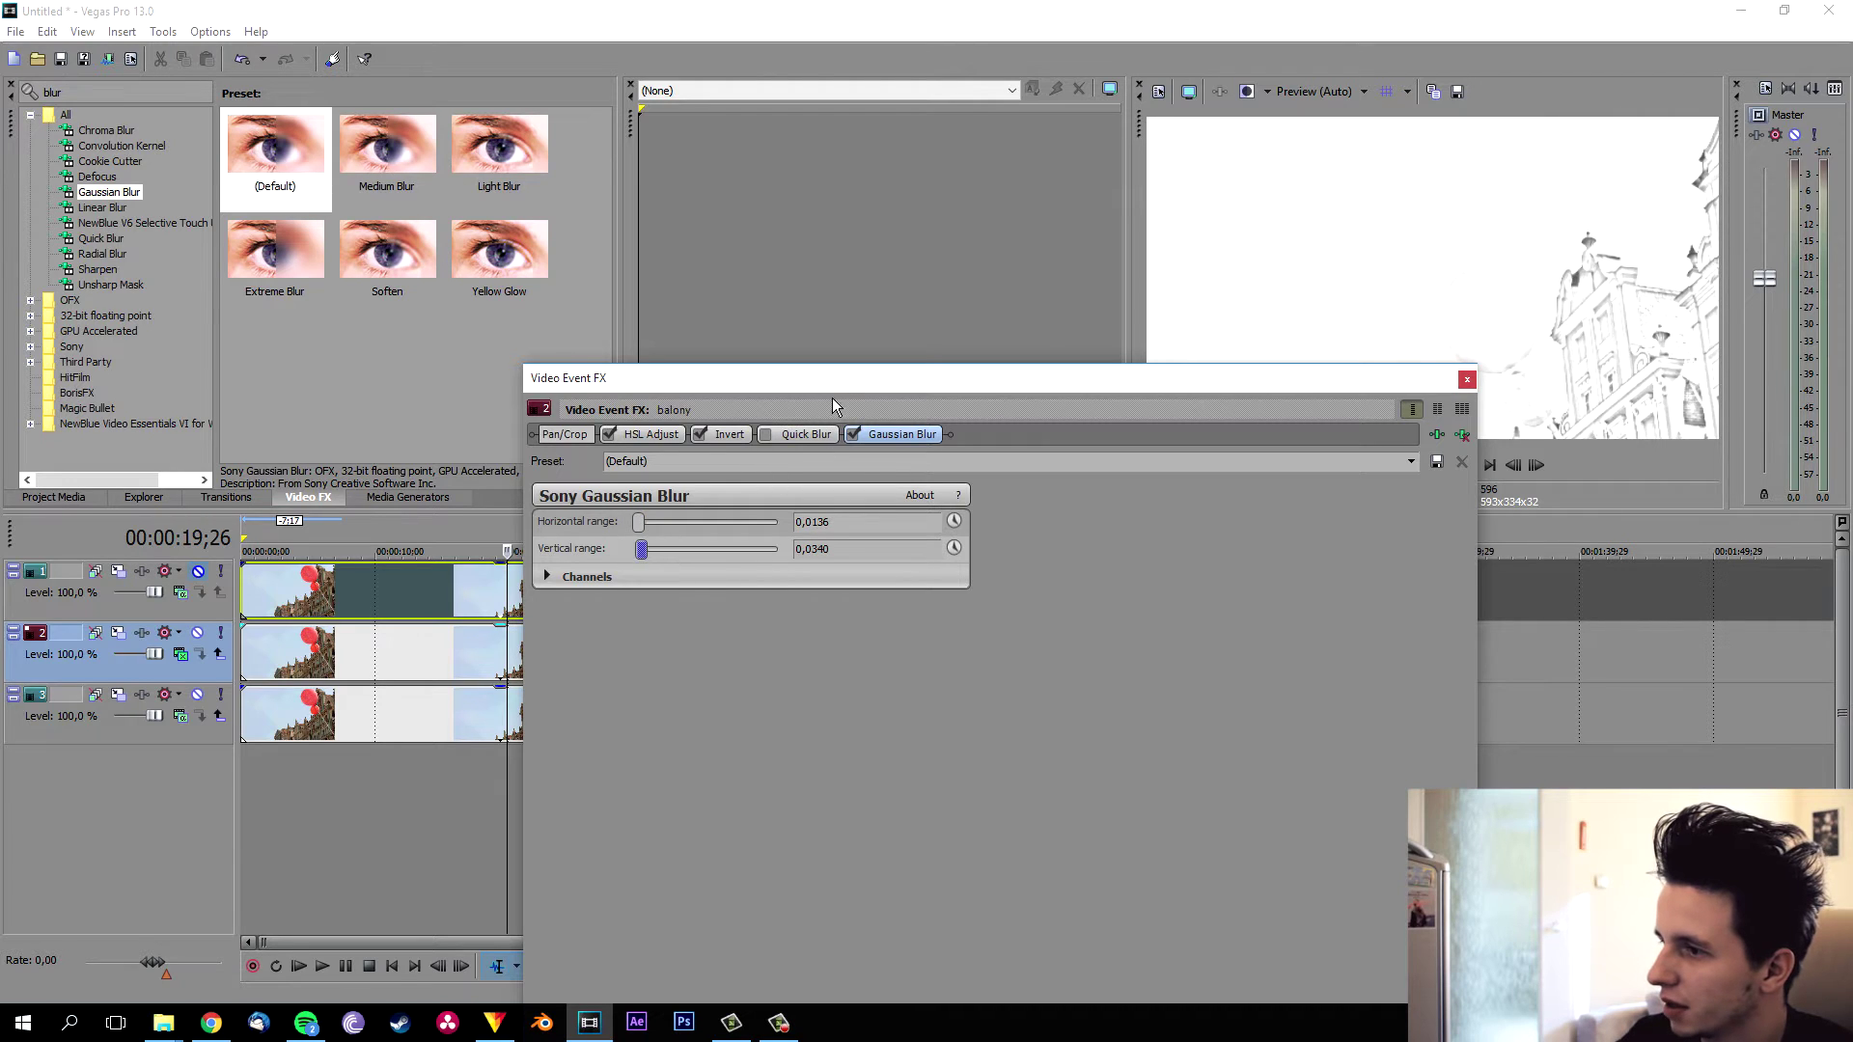
drag(829, 380, 183, 711)
click(425, 548)
key(space)
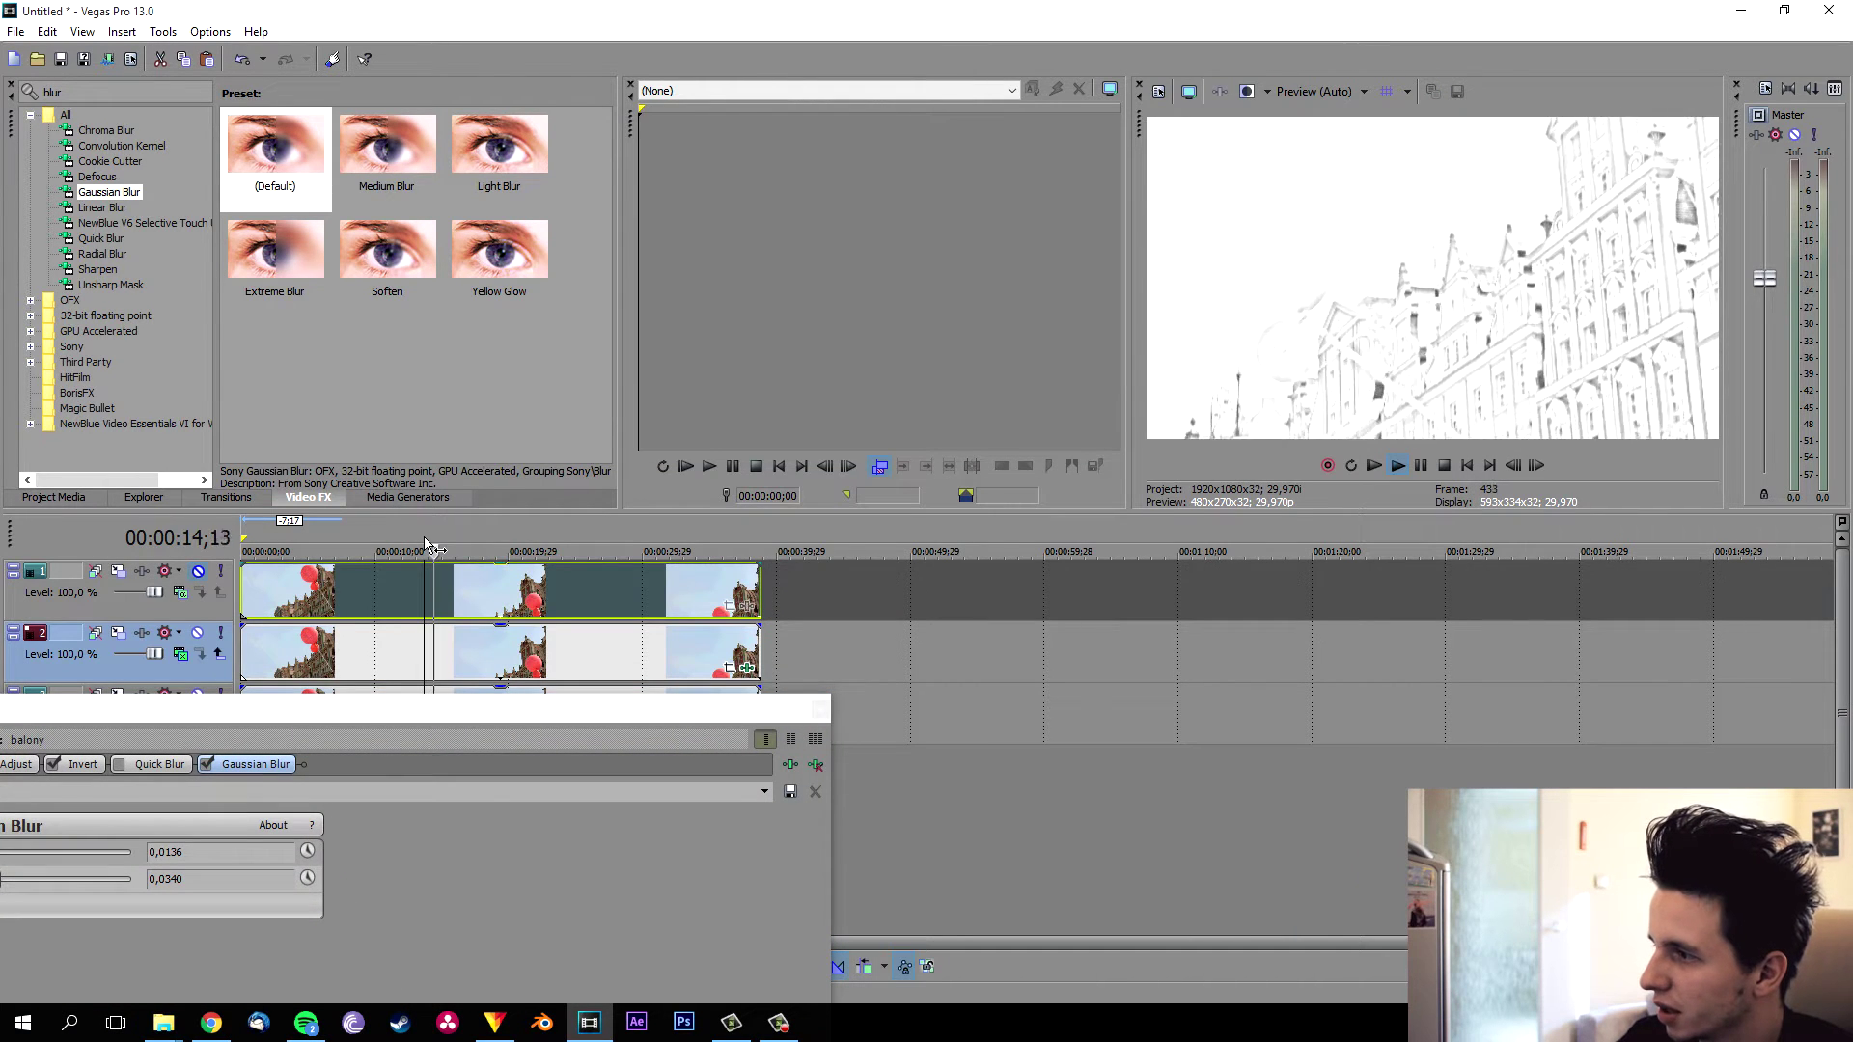
key(space)
Remove Gaussian Blur from the track 2 clip and re-enable its Quick Blur
drag(385, 715, 682, 496)
click(1113, 546)
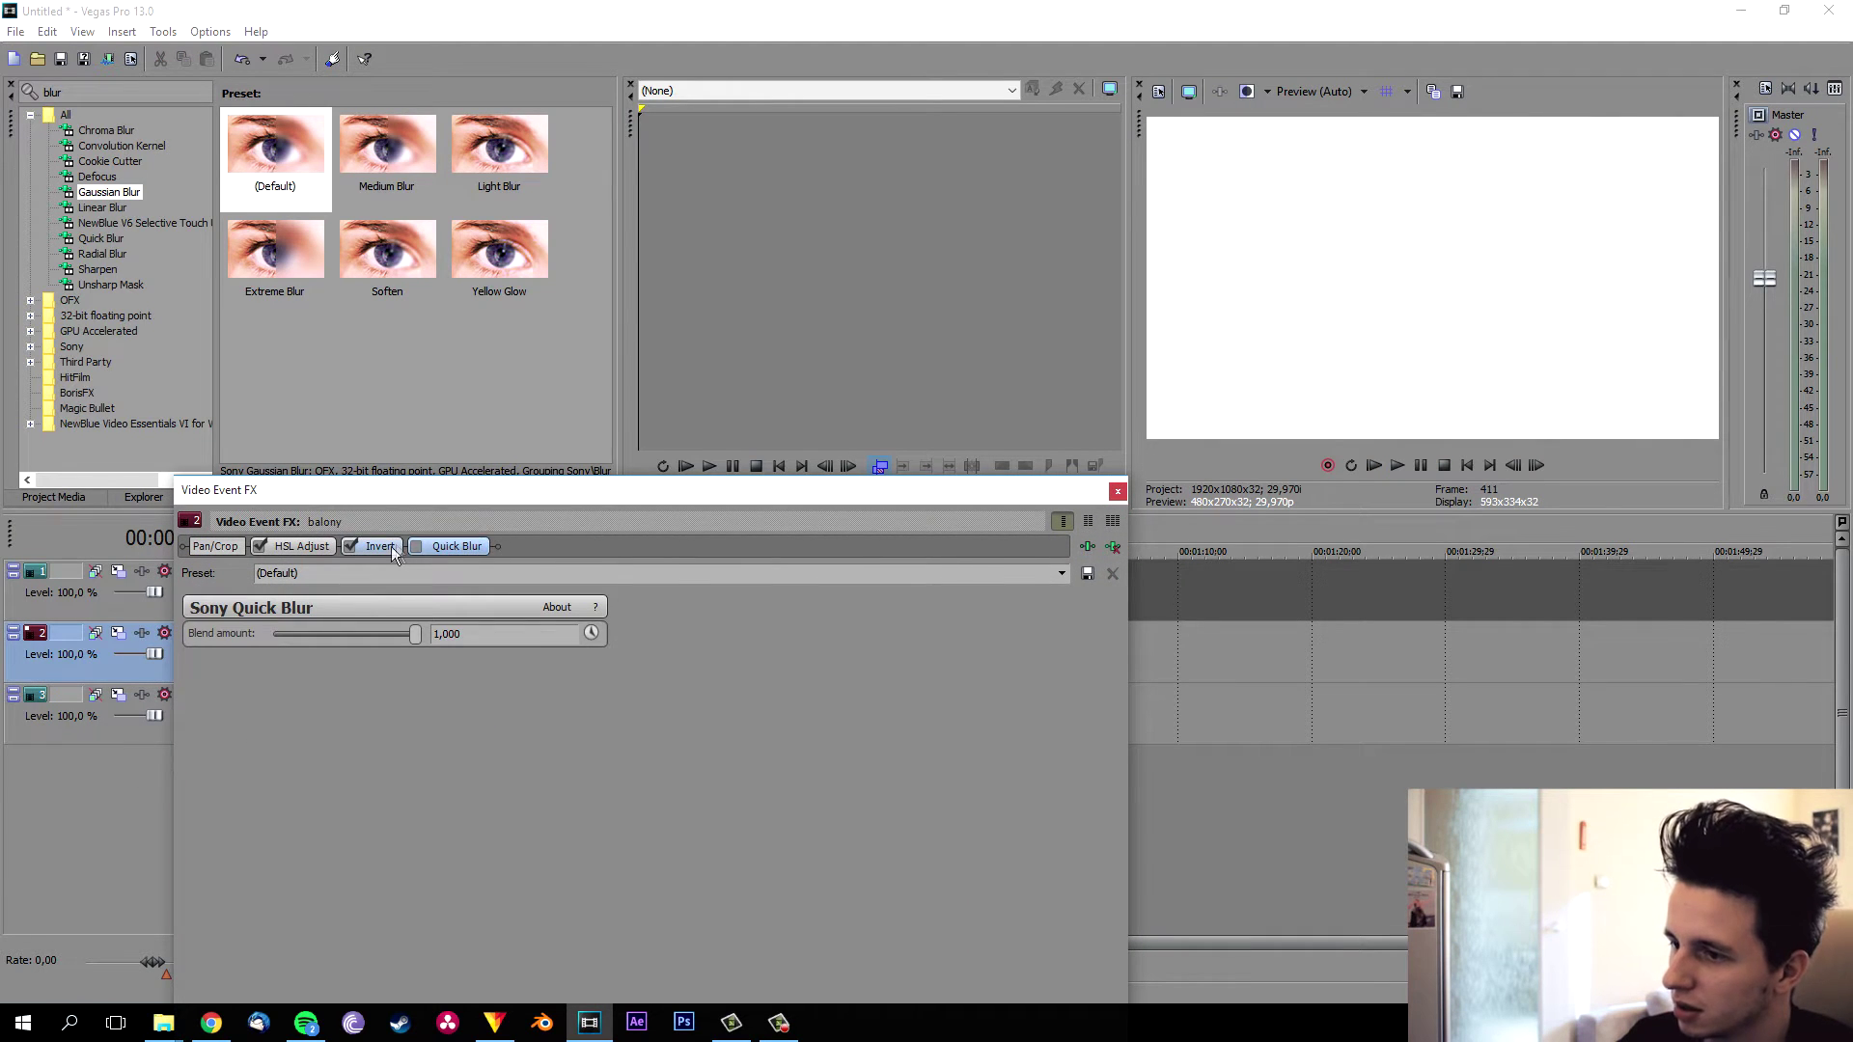
click(415, 545)
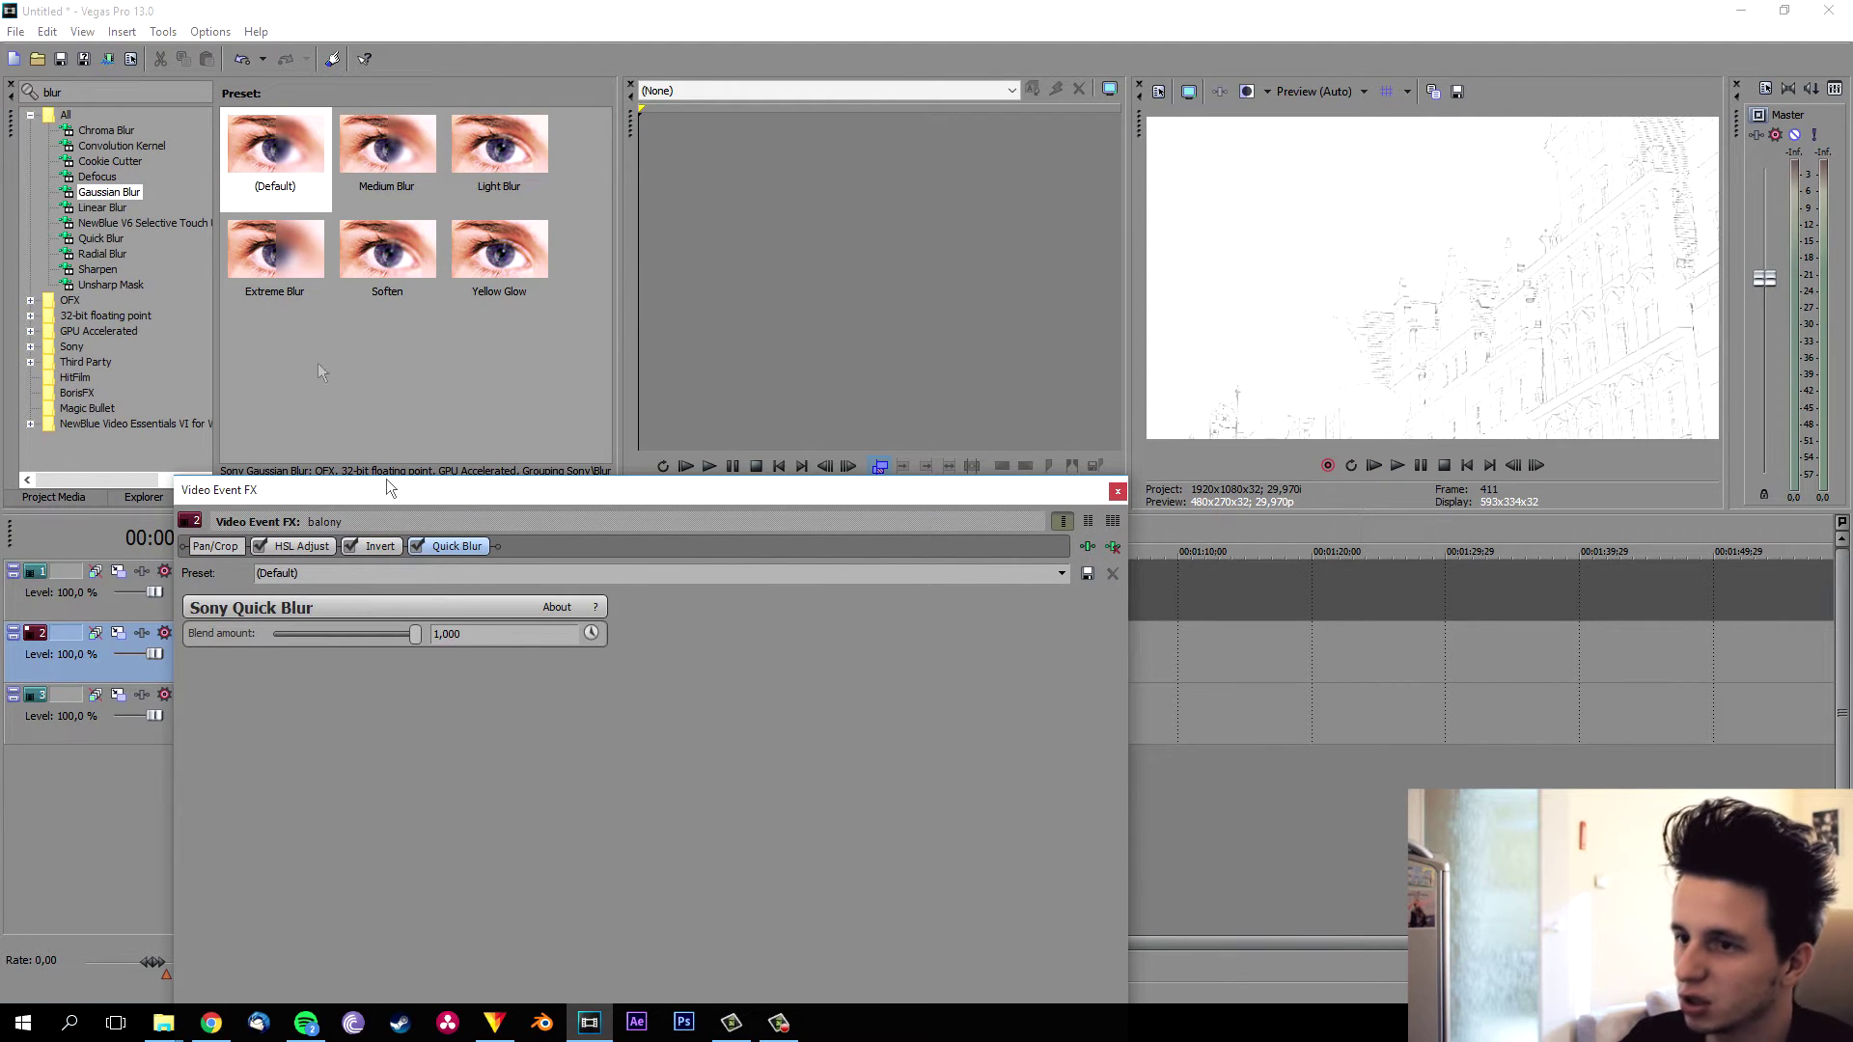
click(1116, 492)
Preview the Quick Blur sketch effect at different points of the clip
key(space)
click(531, 523)
key(space)
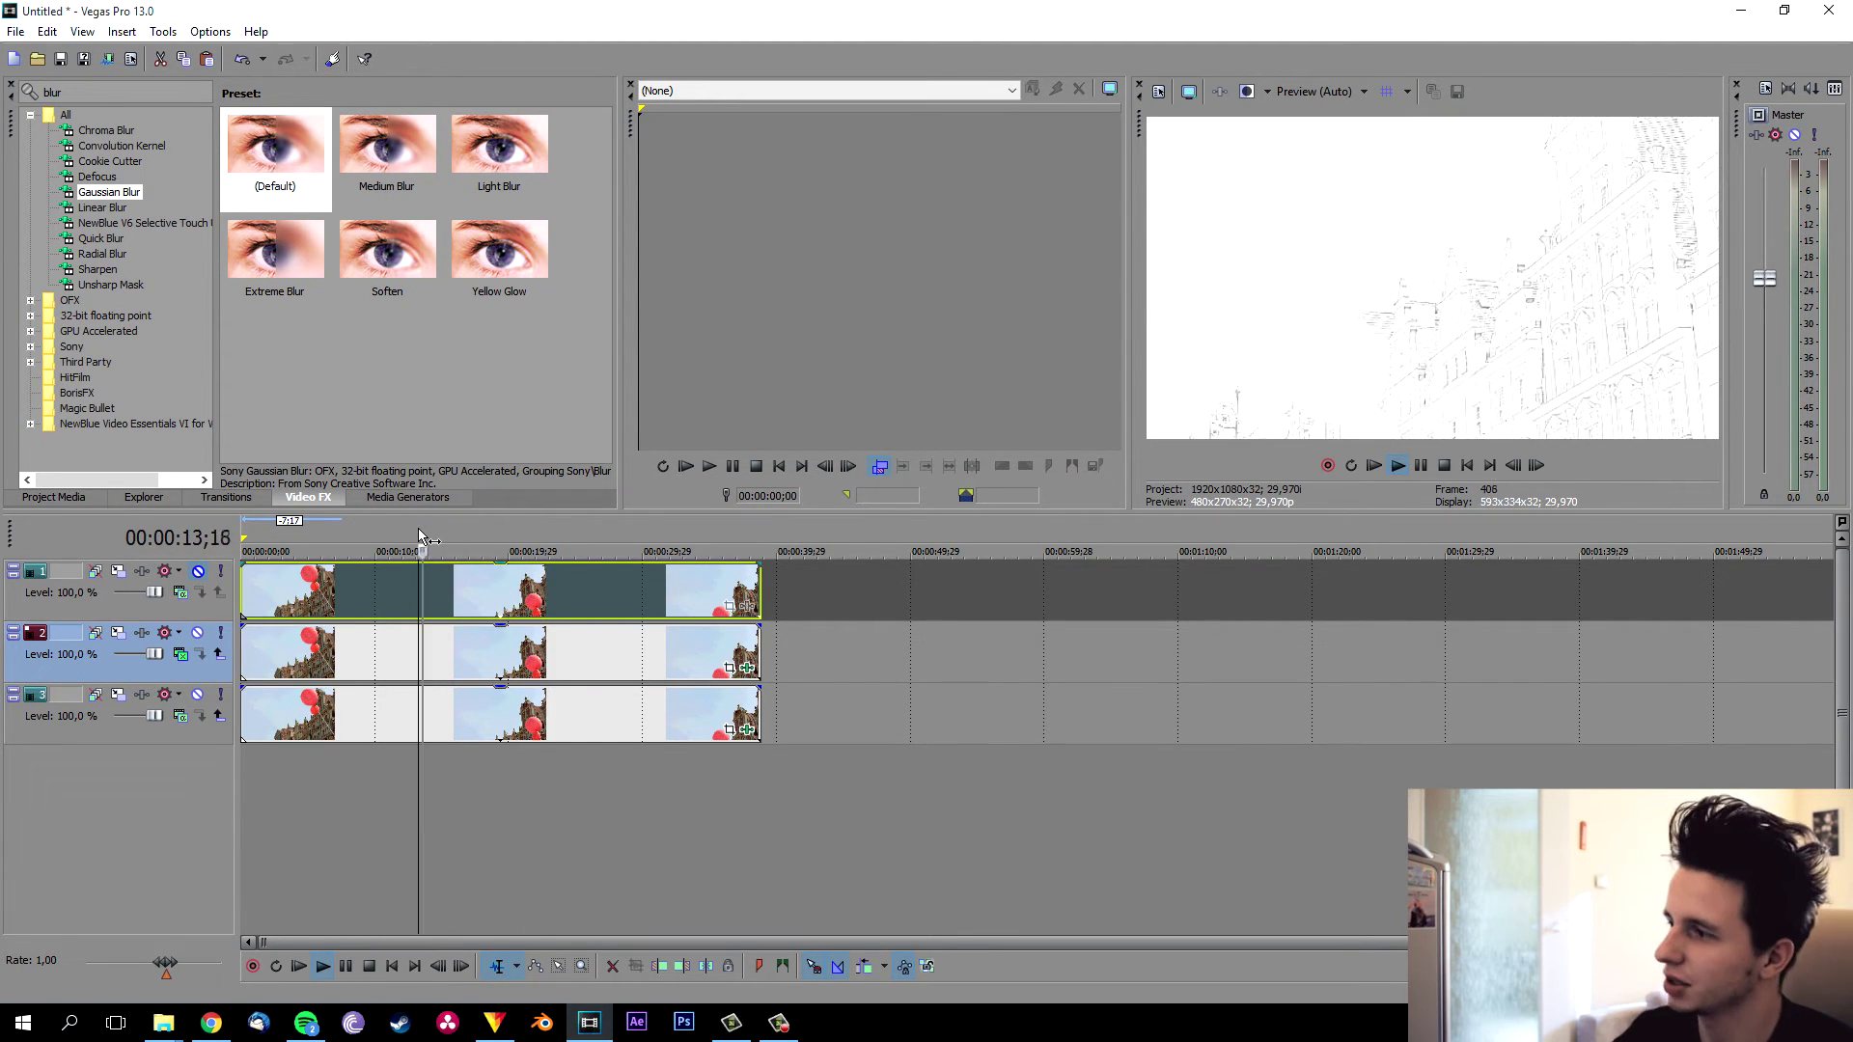
click(496, 528)
click(584, 527)
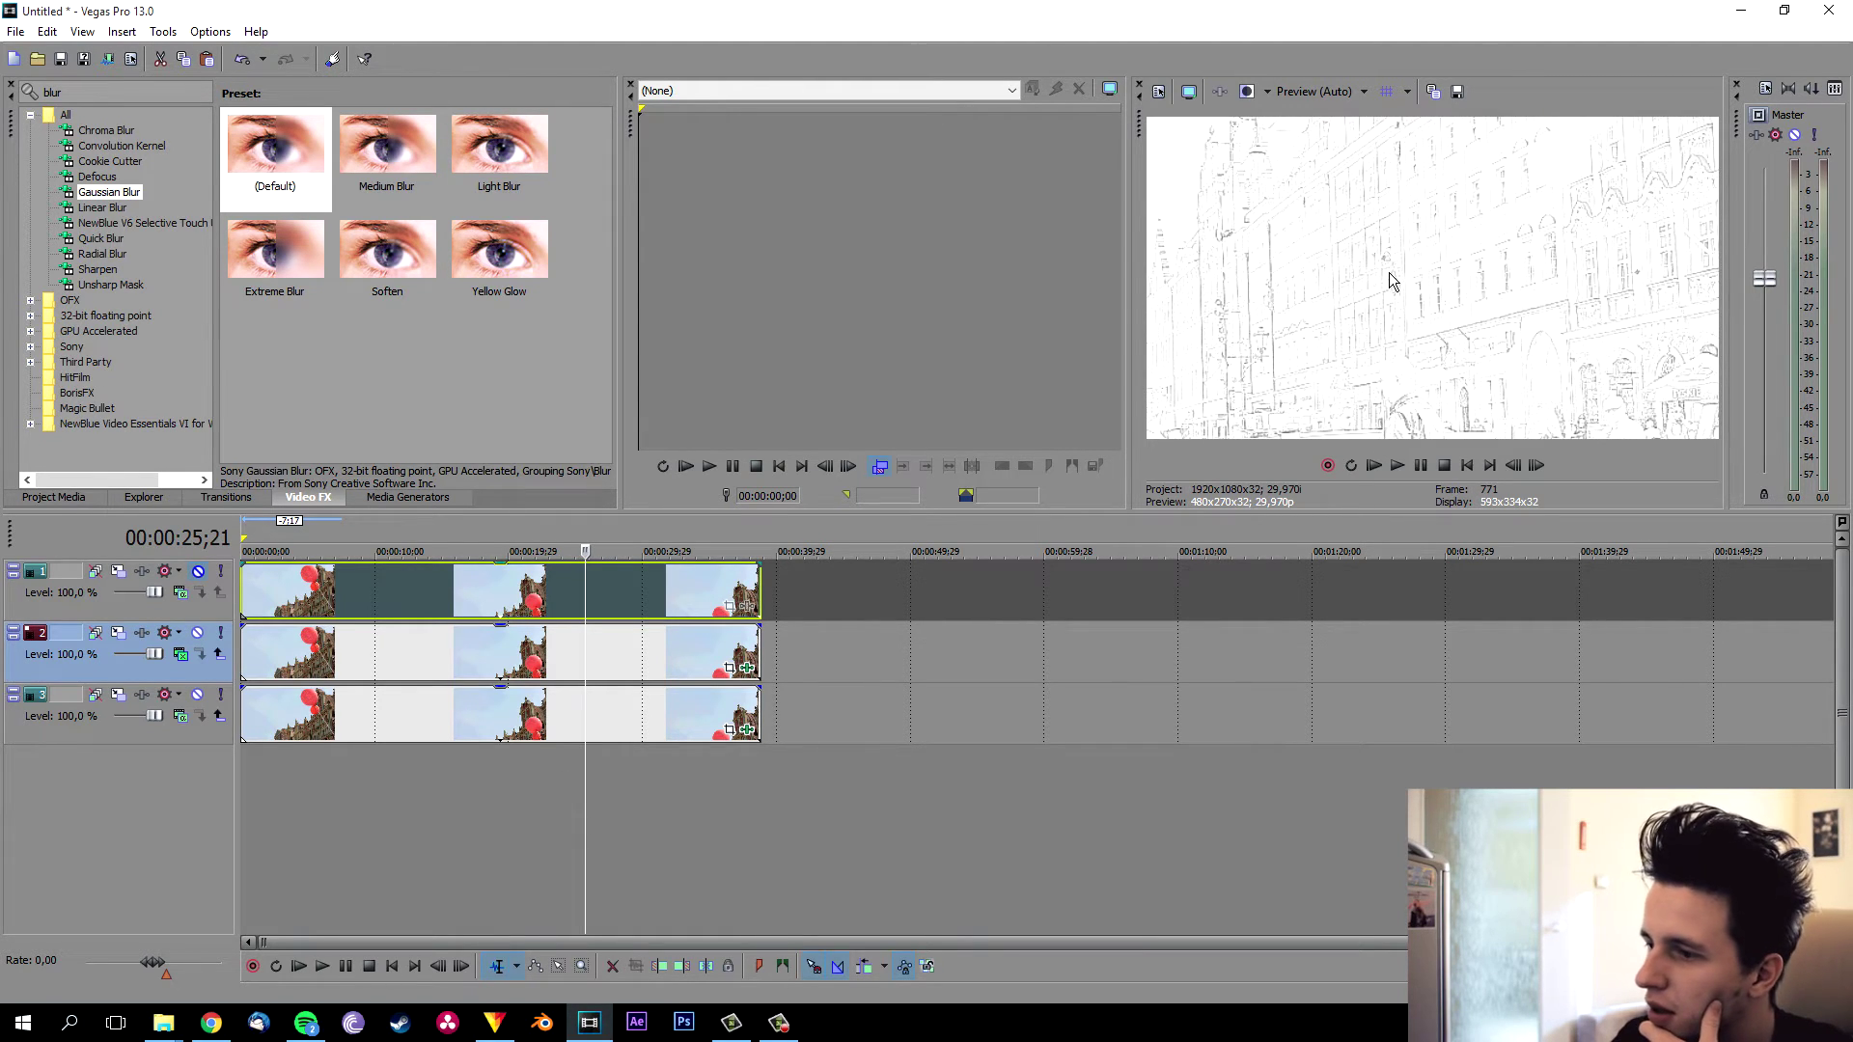
Unmute track 1 and set its compositing mode to Burn to bring colour into the sketch
click(199, 575)
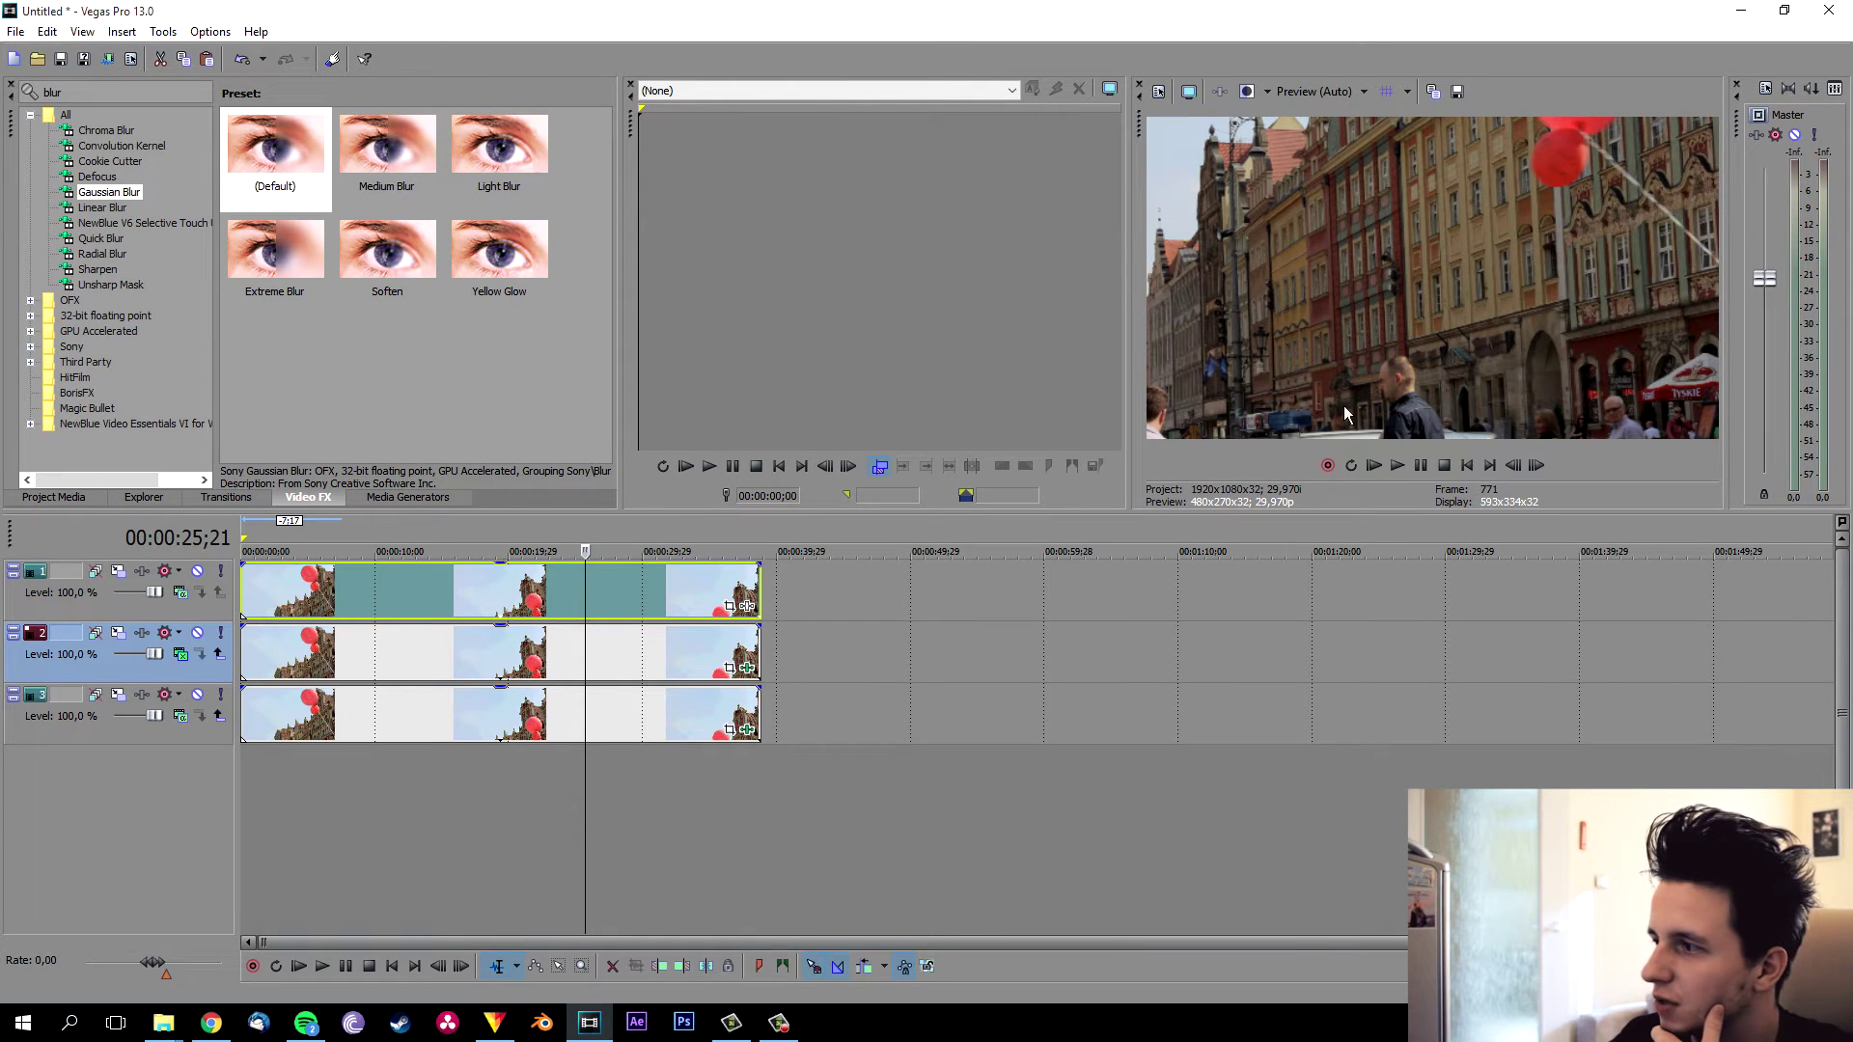
click(180, 593)
click(224, 860)
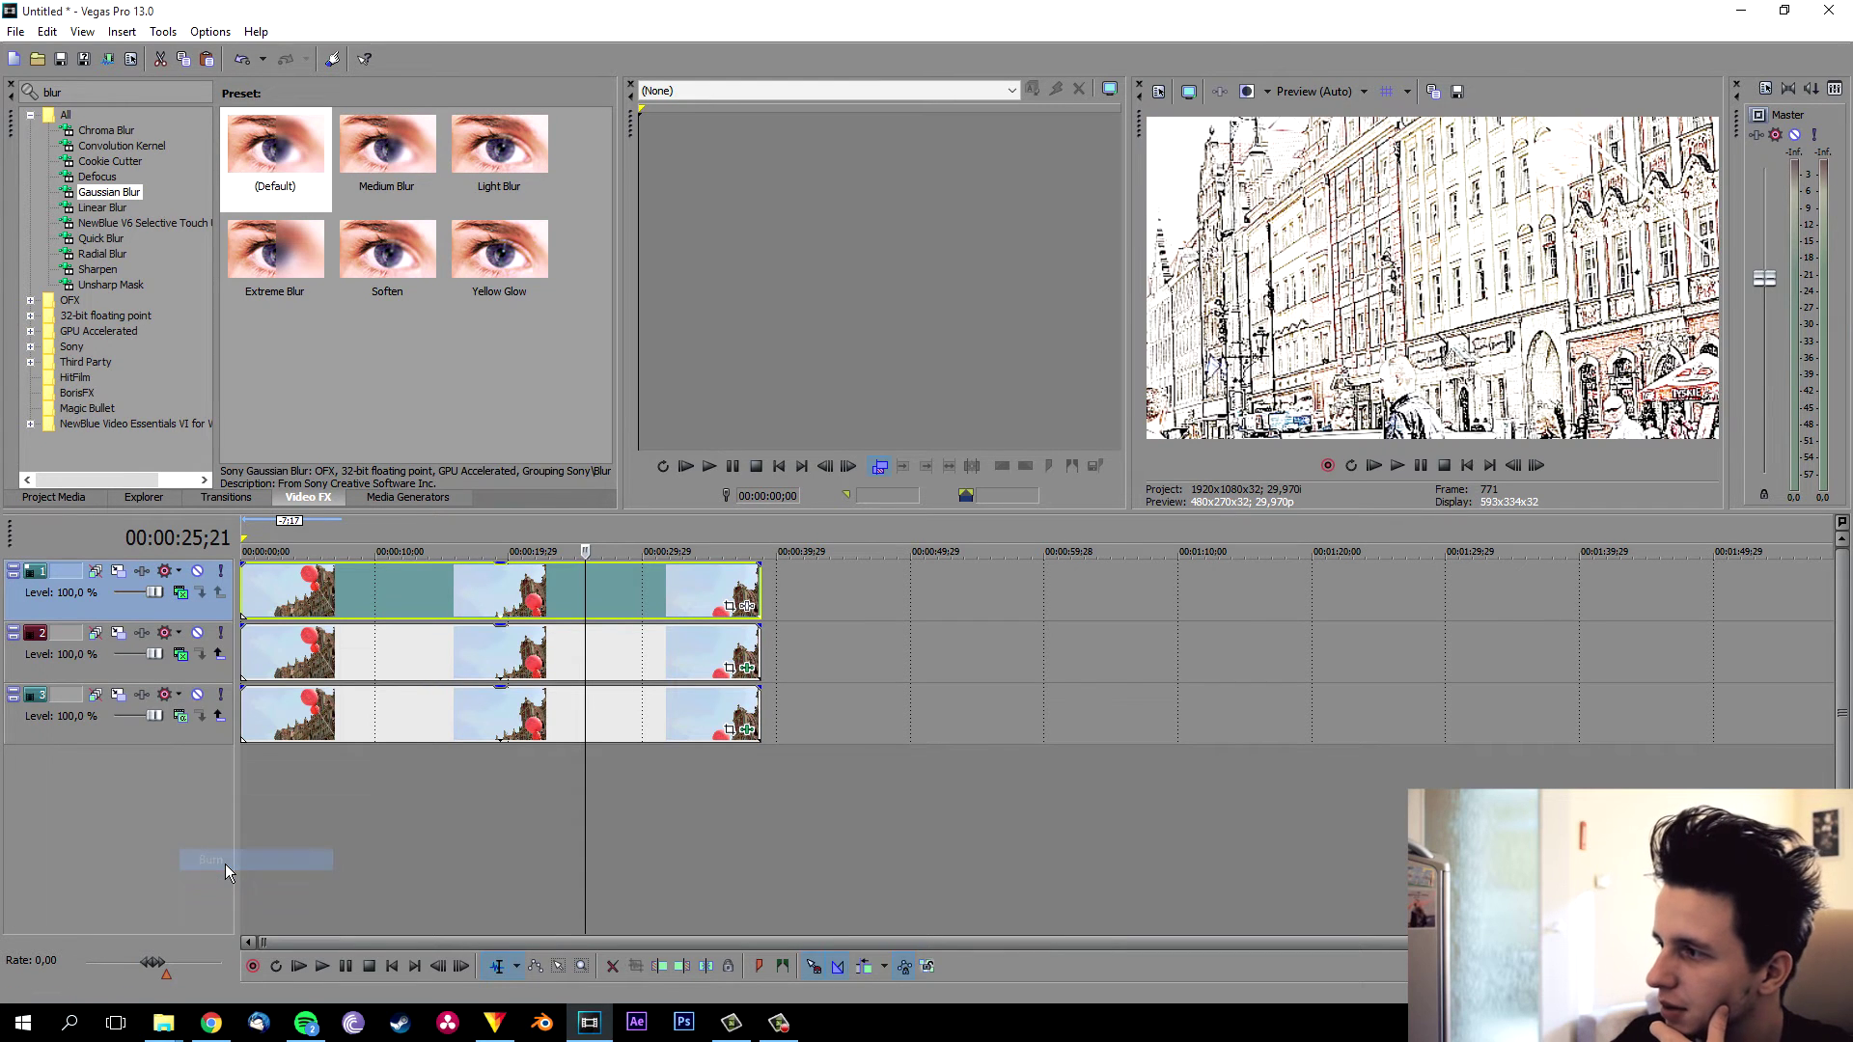
Play the coloured sketch effect and examine it at several points along the timeline
click(304, 529)
key(space)
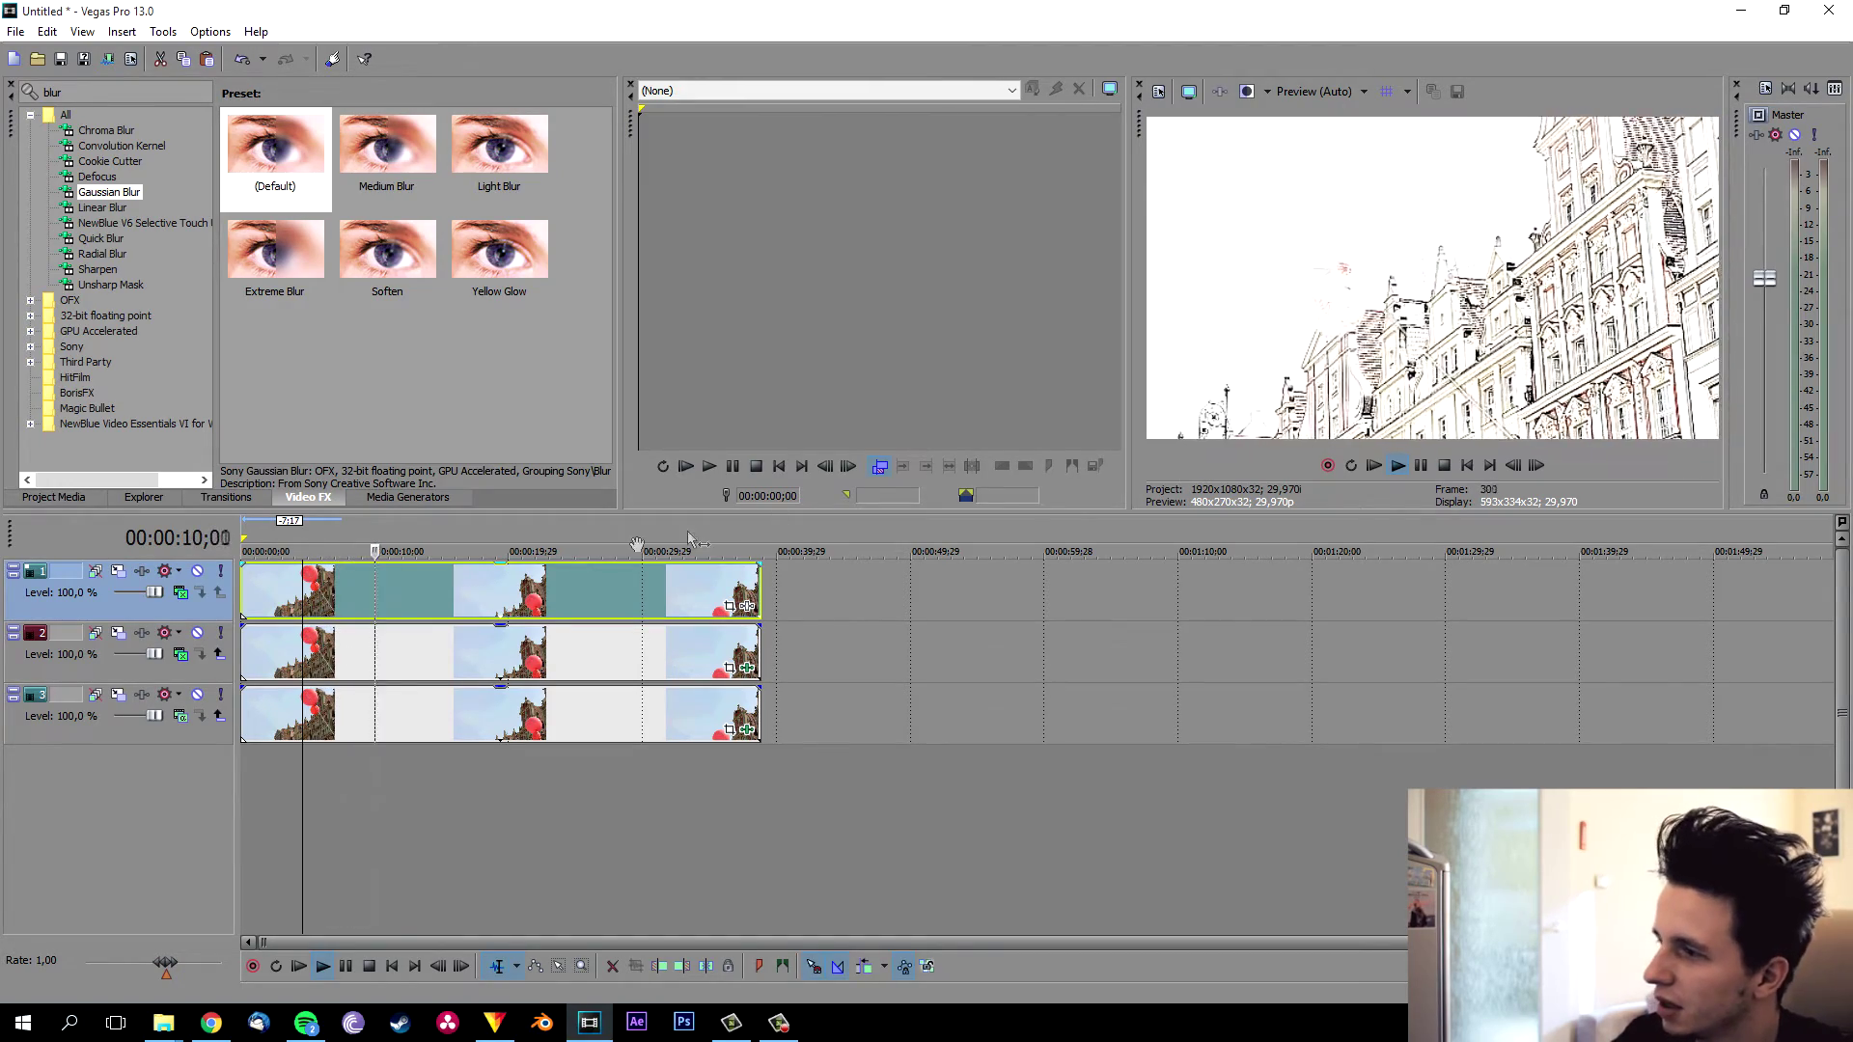
click(451, 540)
click(501, 537)
click(580, 531)
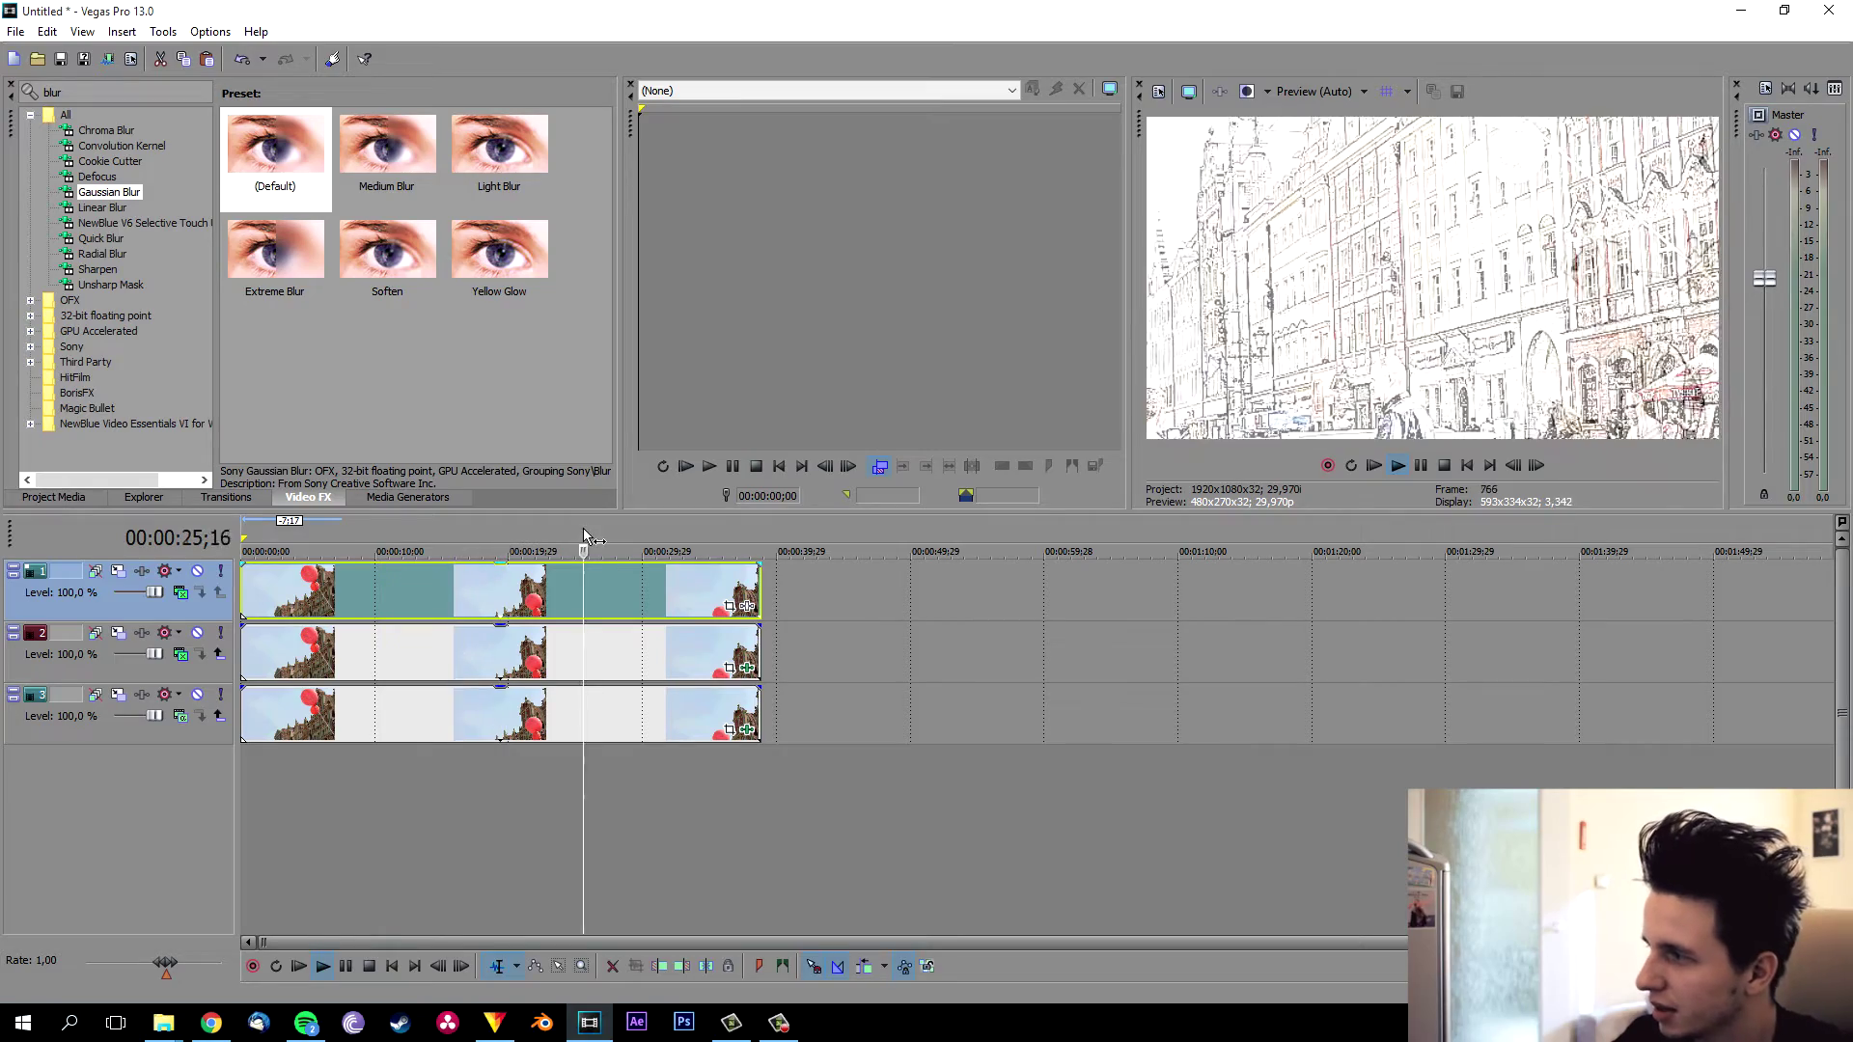
Preview the coloured sketch around the 25-second point of the timeline
click(580, 531)
key(space)
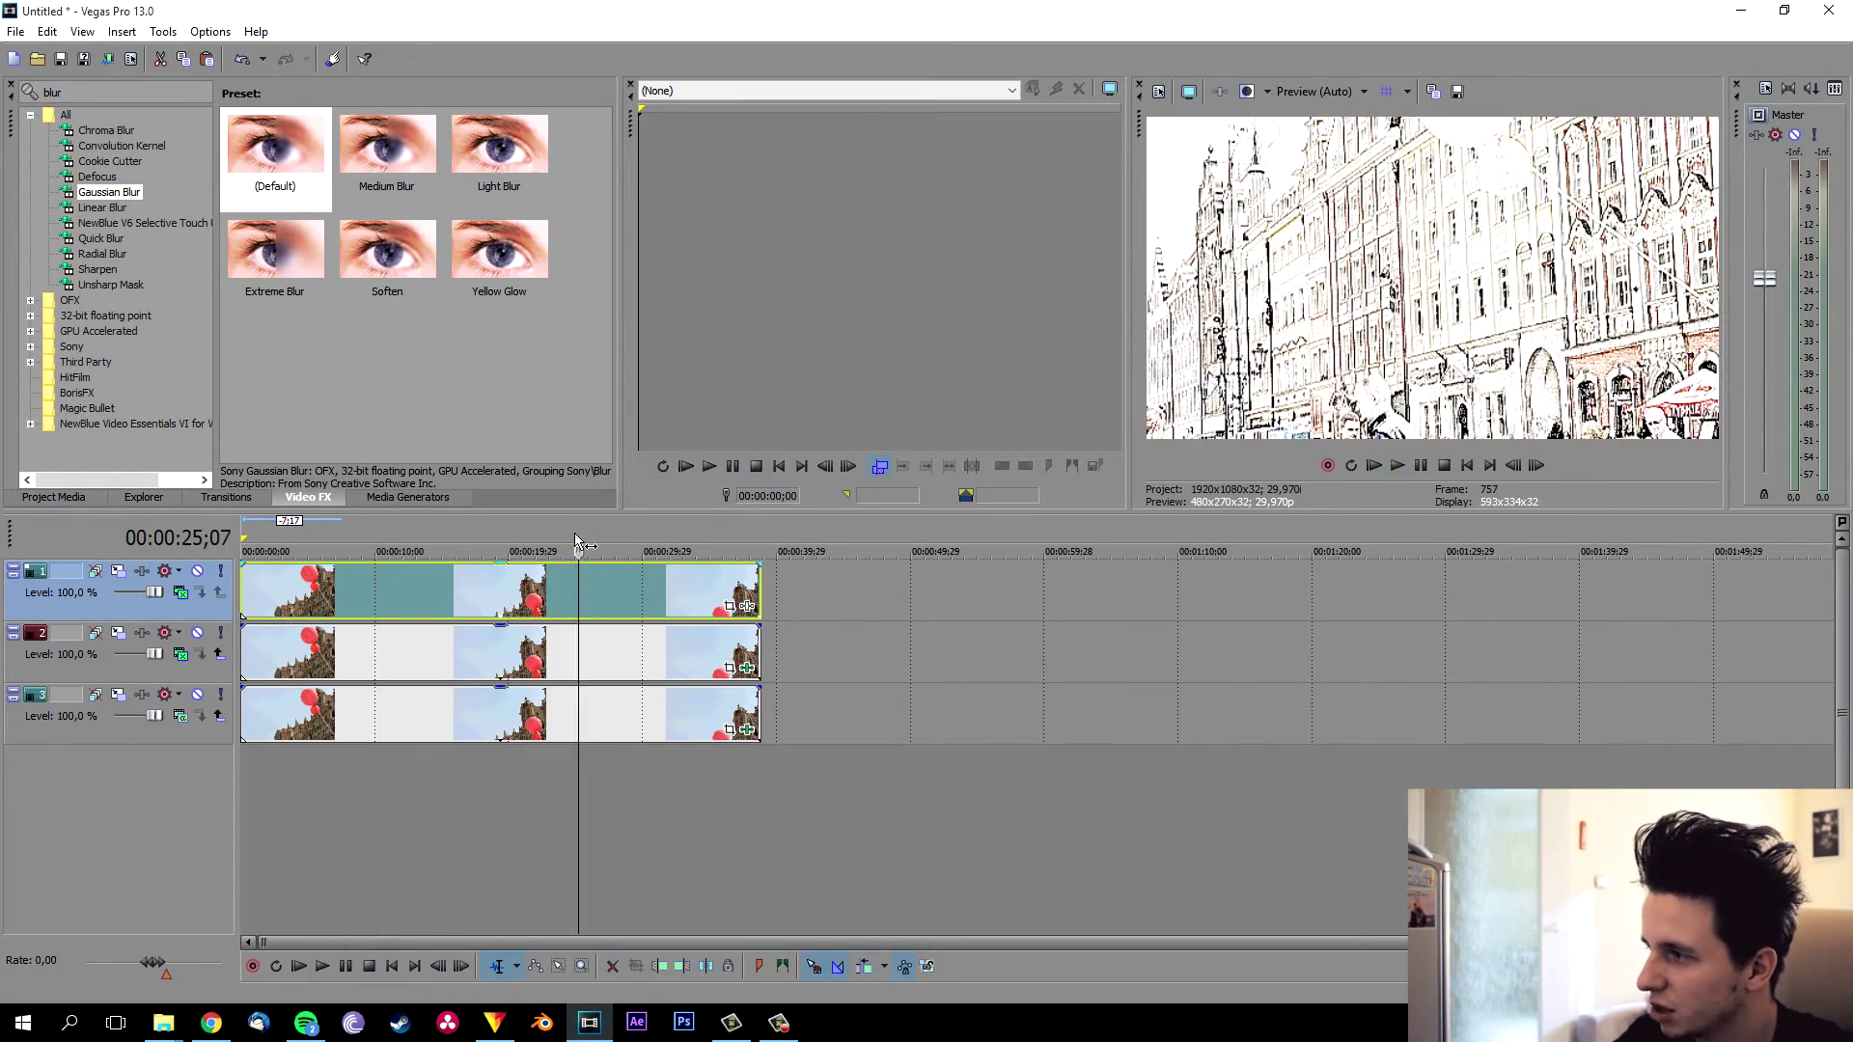
drag(622, 564, 646, 661)
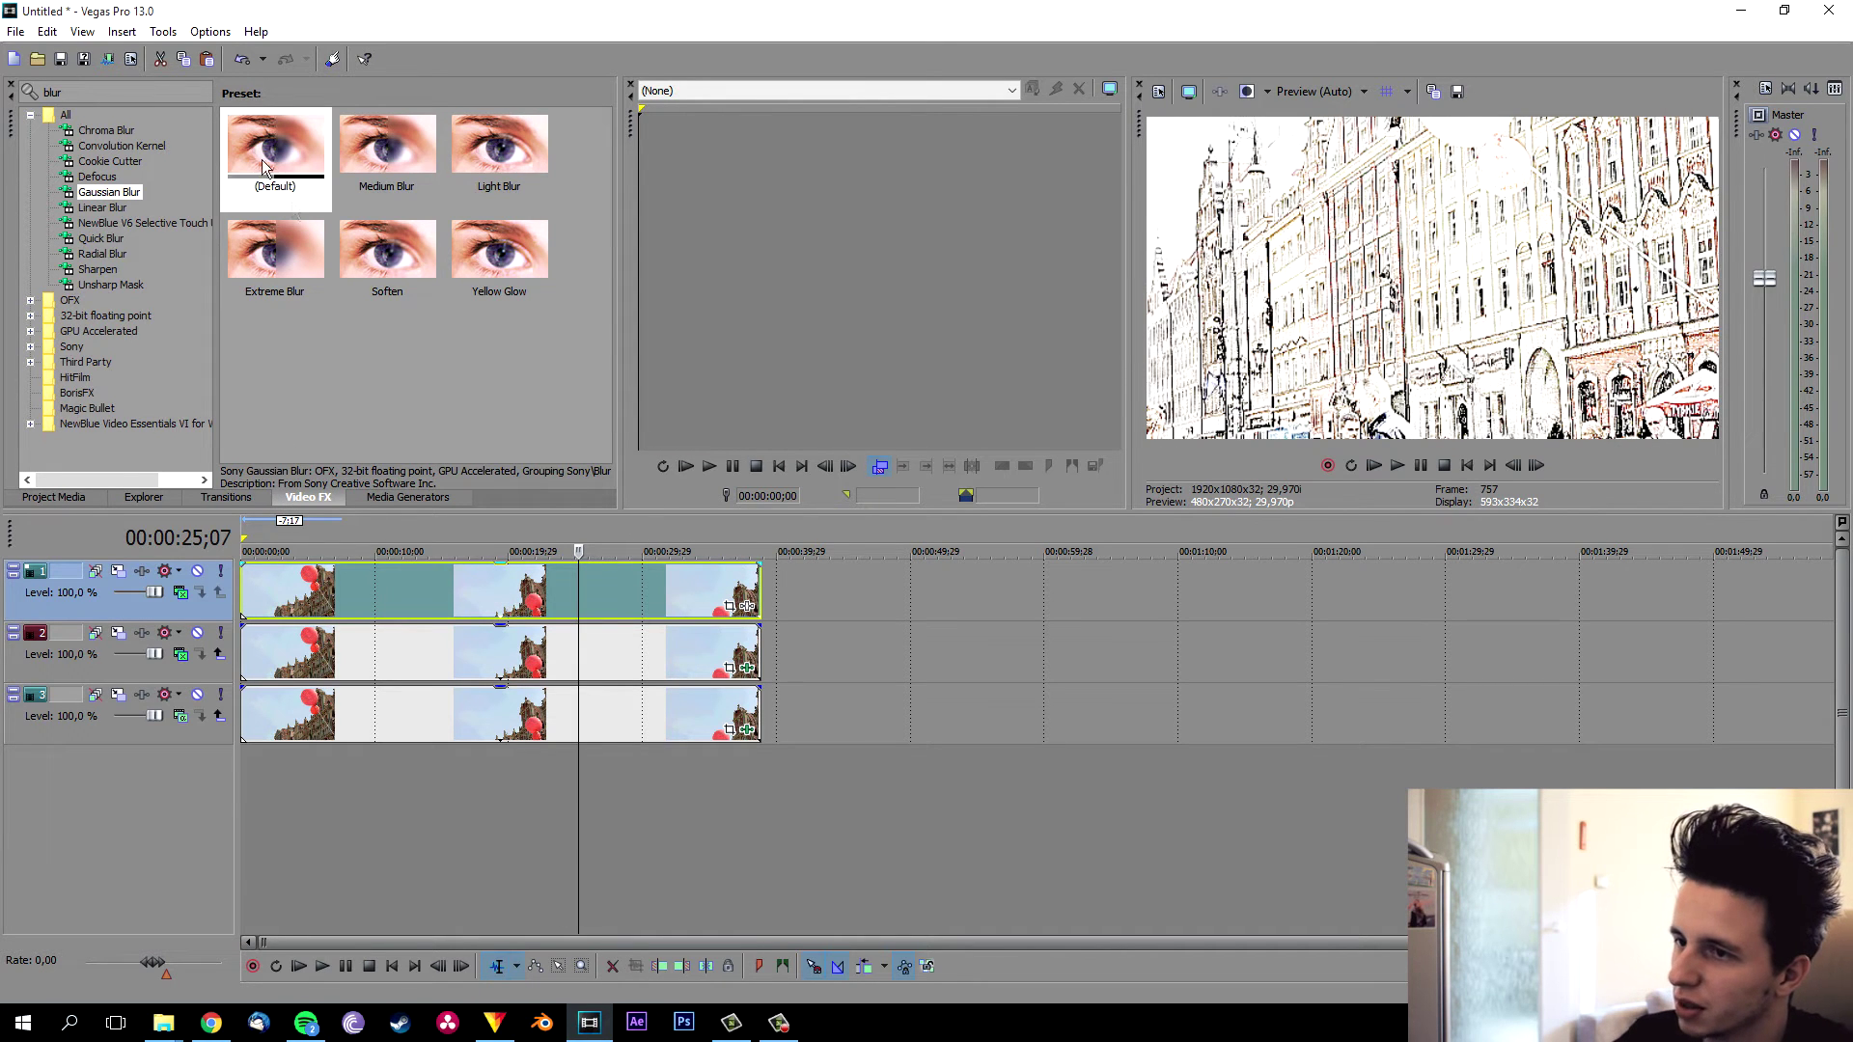
Apply the default Gaussian Blur to the track 1 clip with horizontal range 0,1293 and vertical range 0,2041
drag(263, 160, 541, 585)
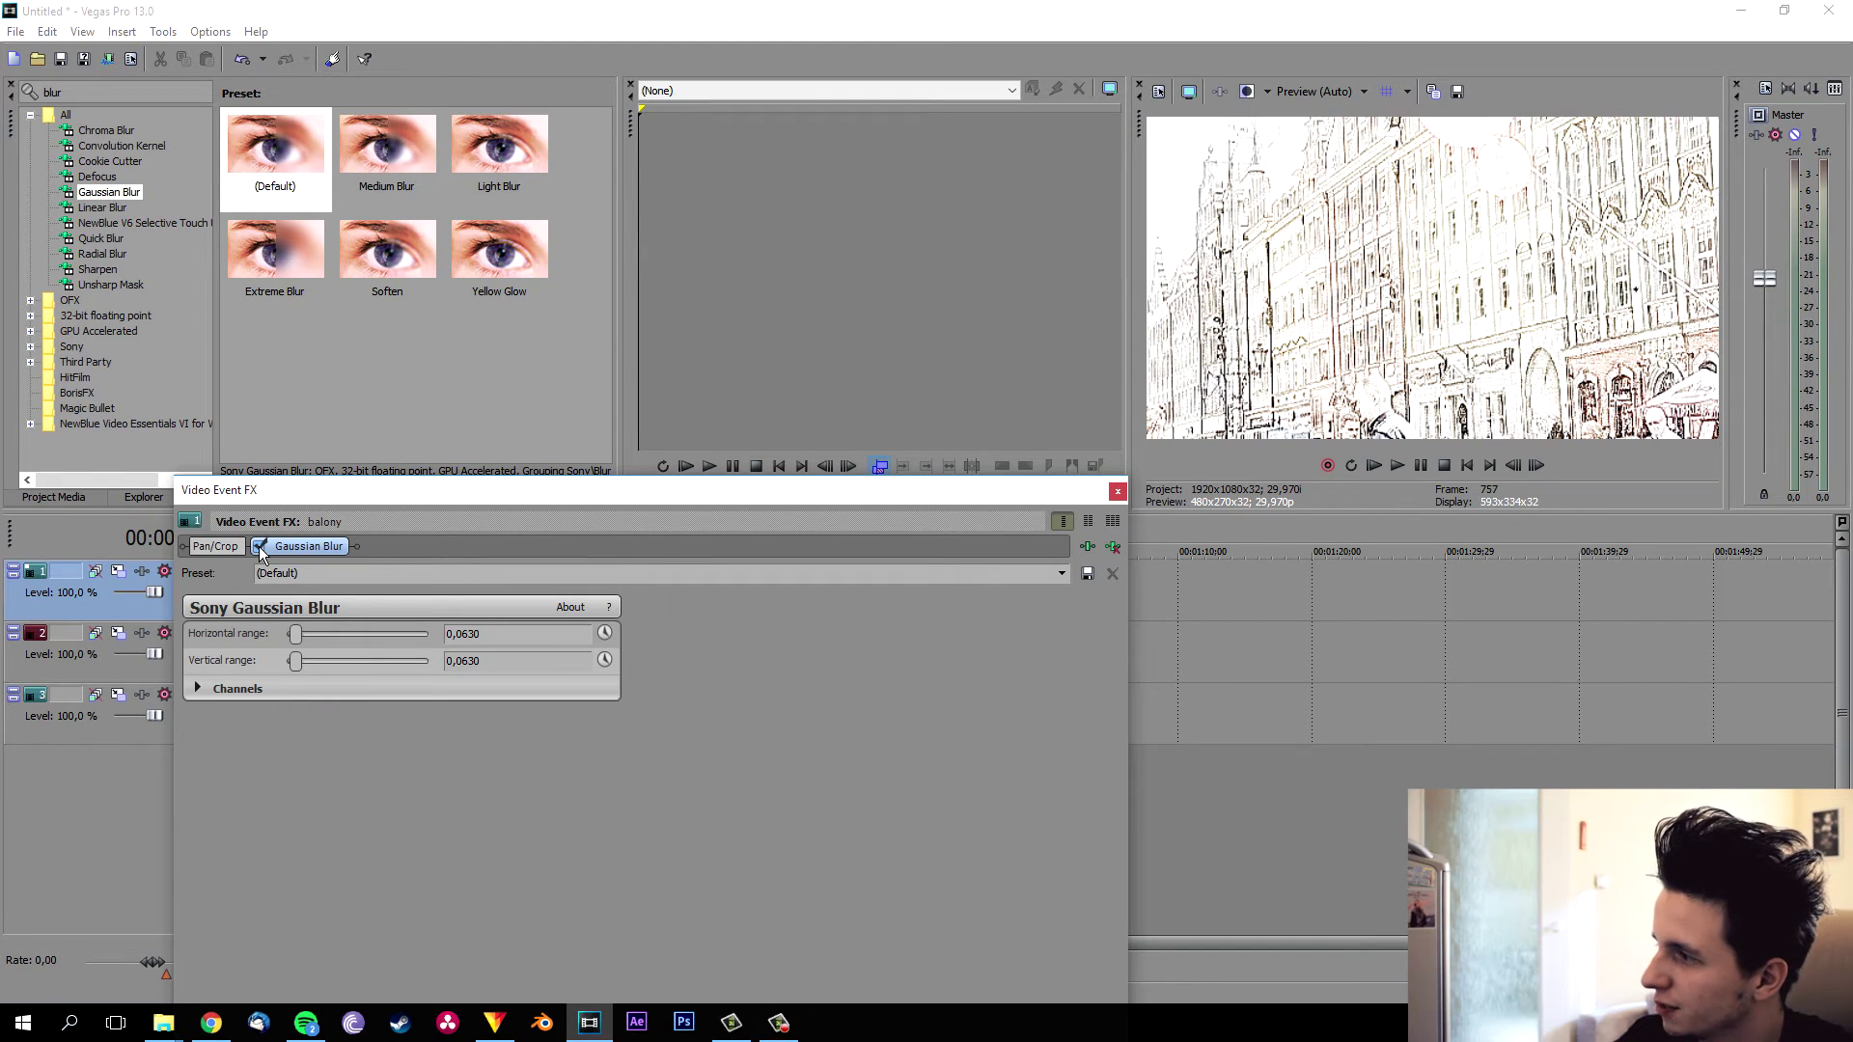
drag(297, 645, 305, 647)
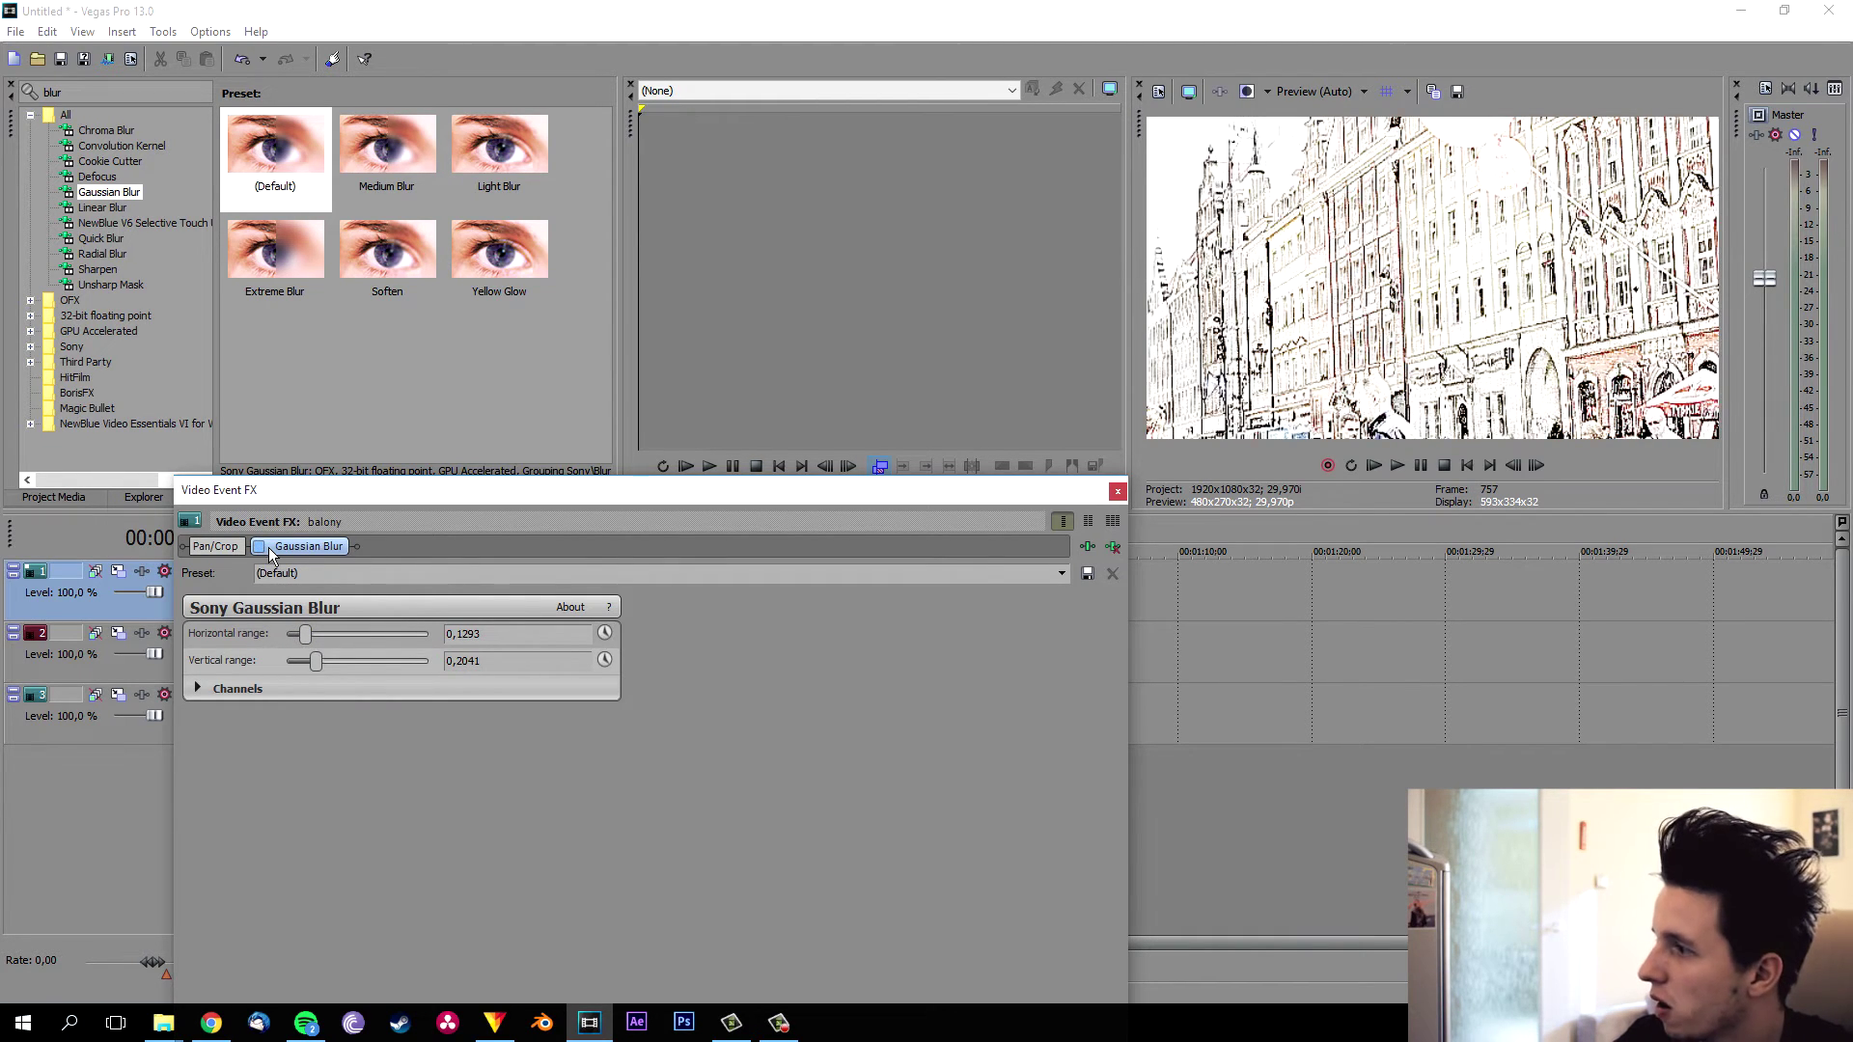
click(1116, 490)
Play the sketch with the blurred colour layer and stop at the balloons near the 7-second point
key(space)
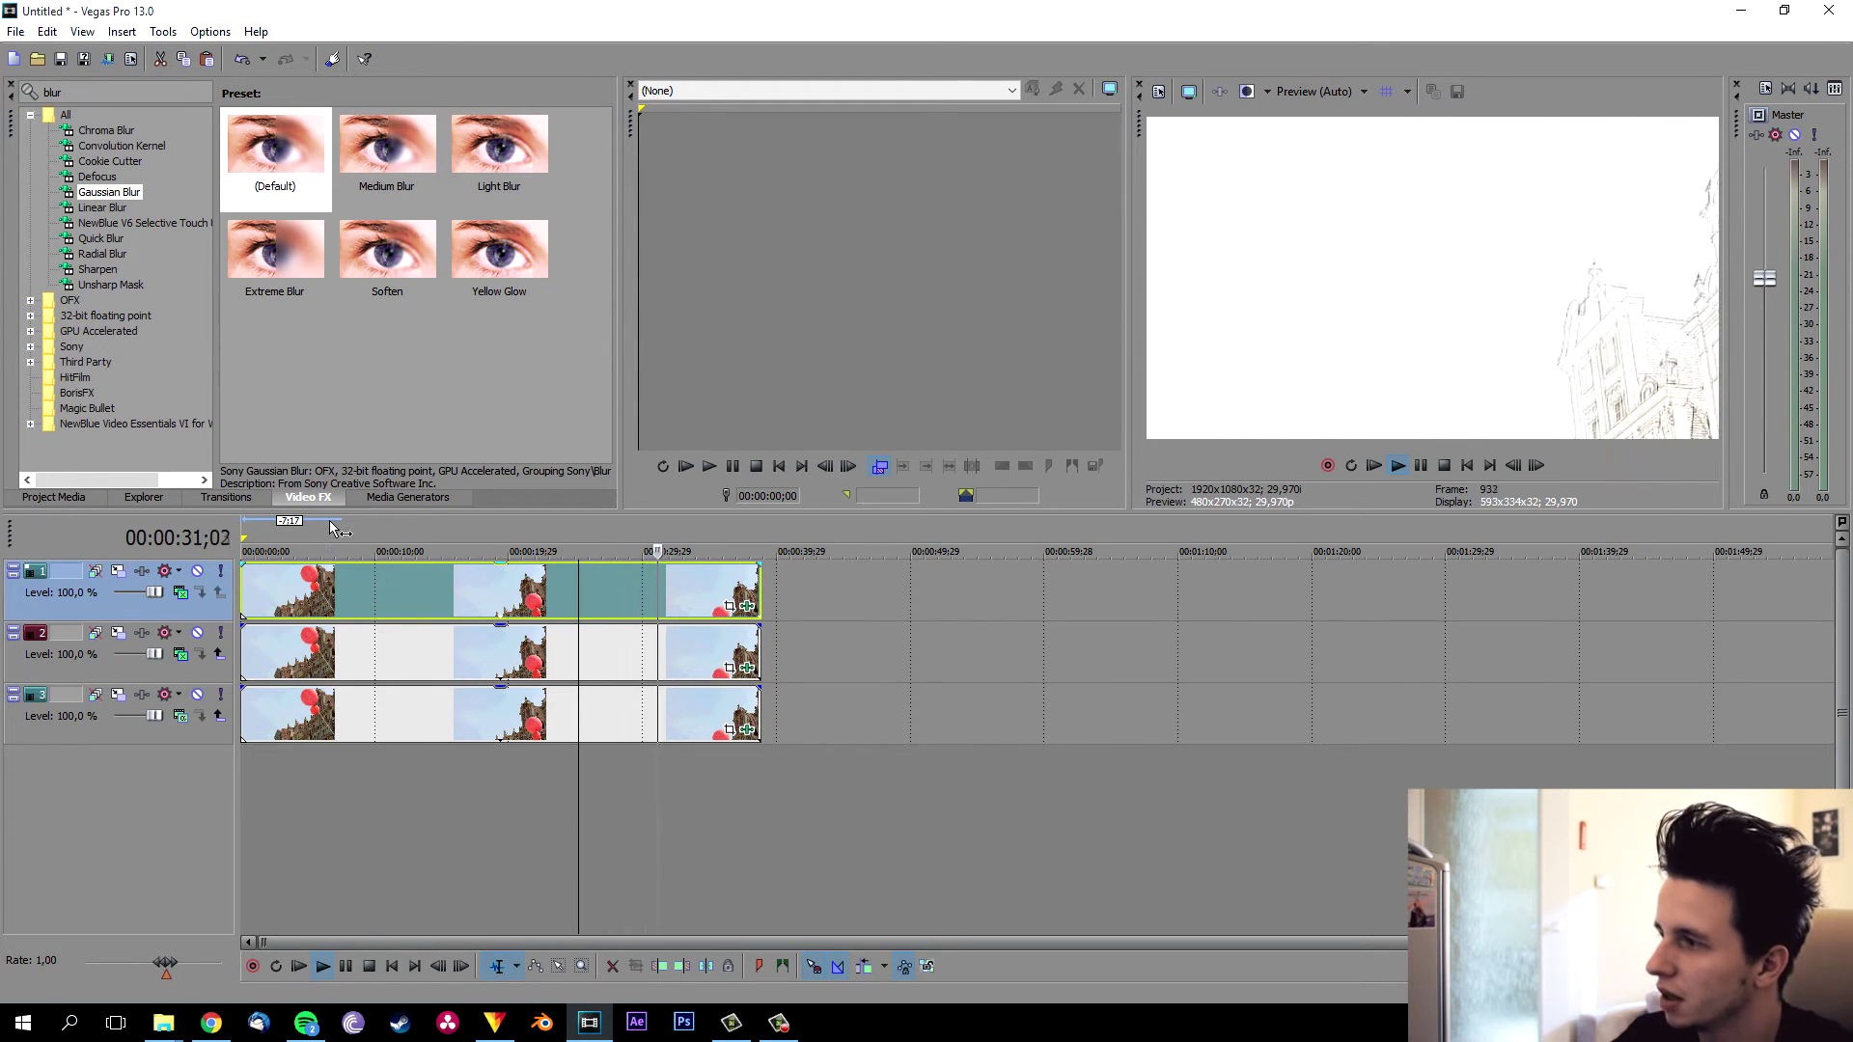
click(332, 579)
key(Return)
Set track 1's Gaussian Blur to horizontal 0,0816 and vertical 0,0952, comparing the picture with the effect off and on
click(747, 606)
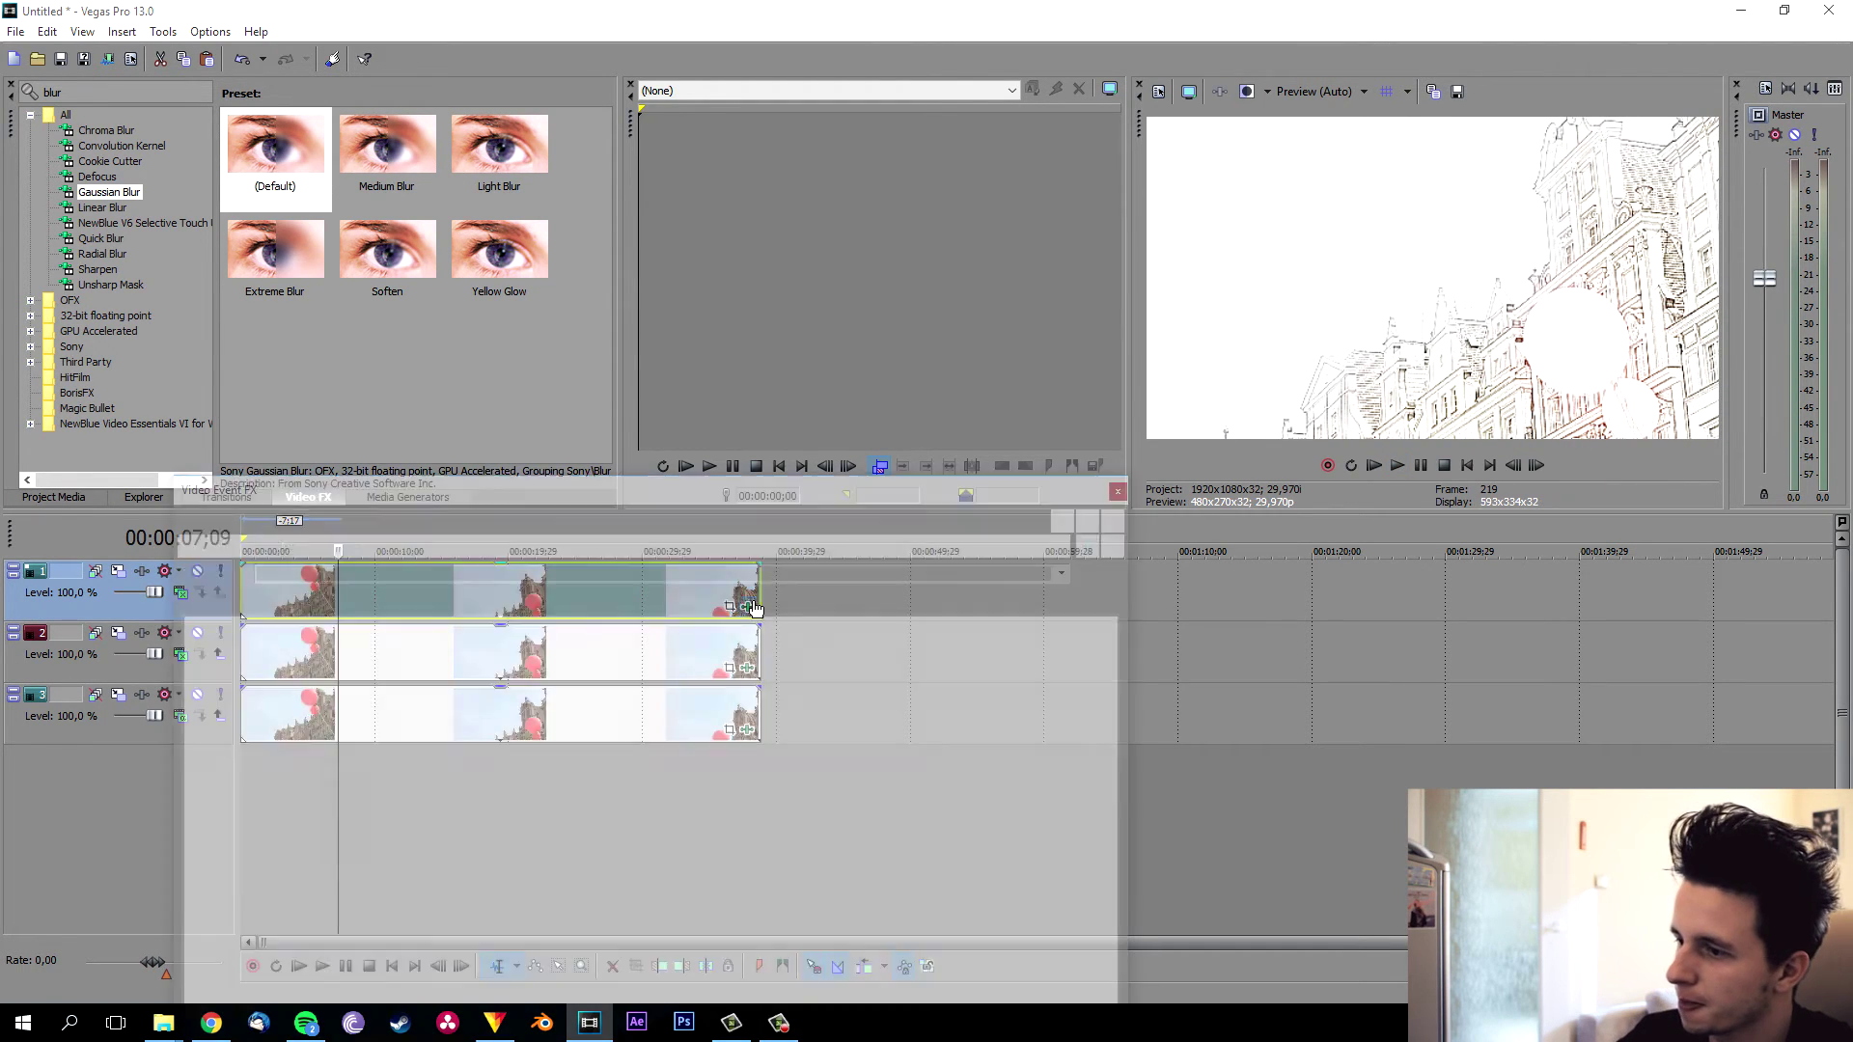
drag(309, 629, 299, 633)
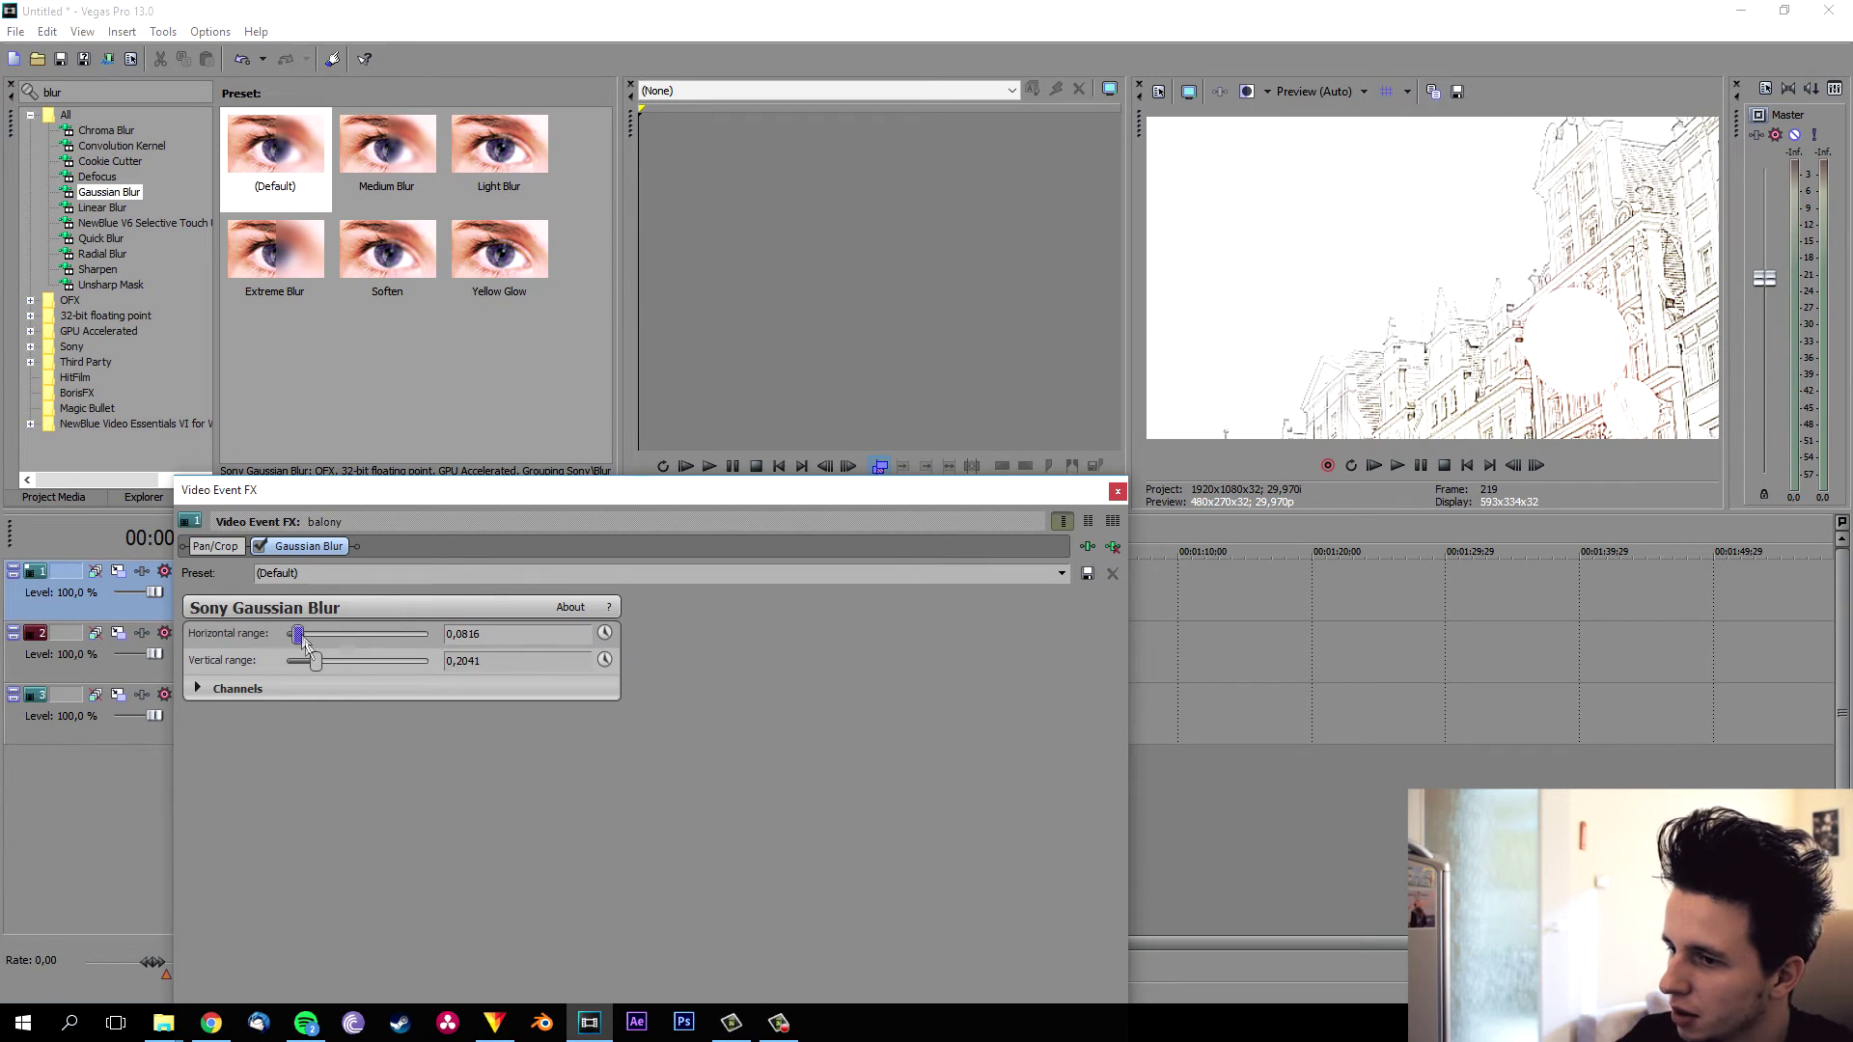
click(258, 546)
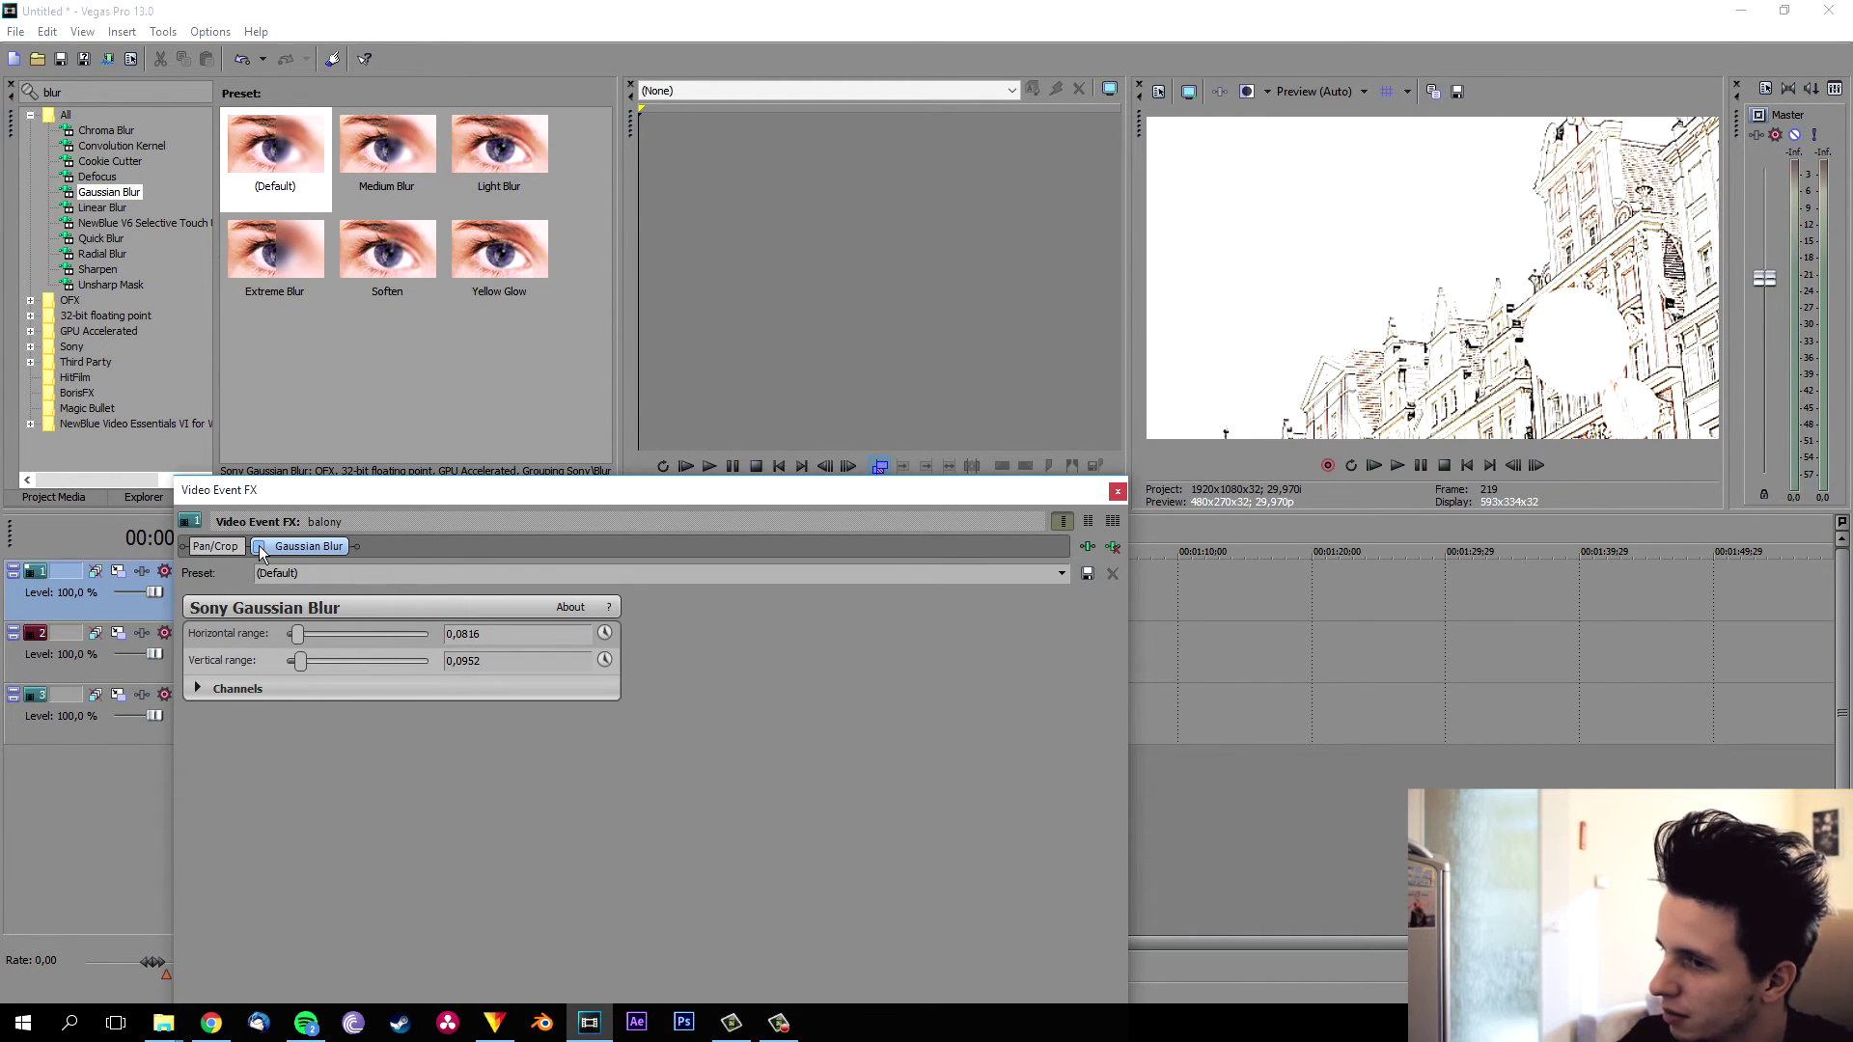
click(259, 546)
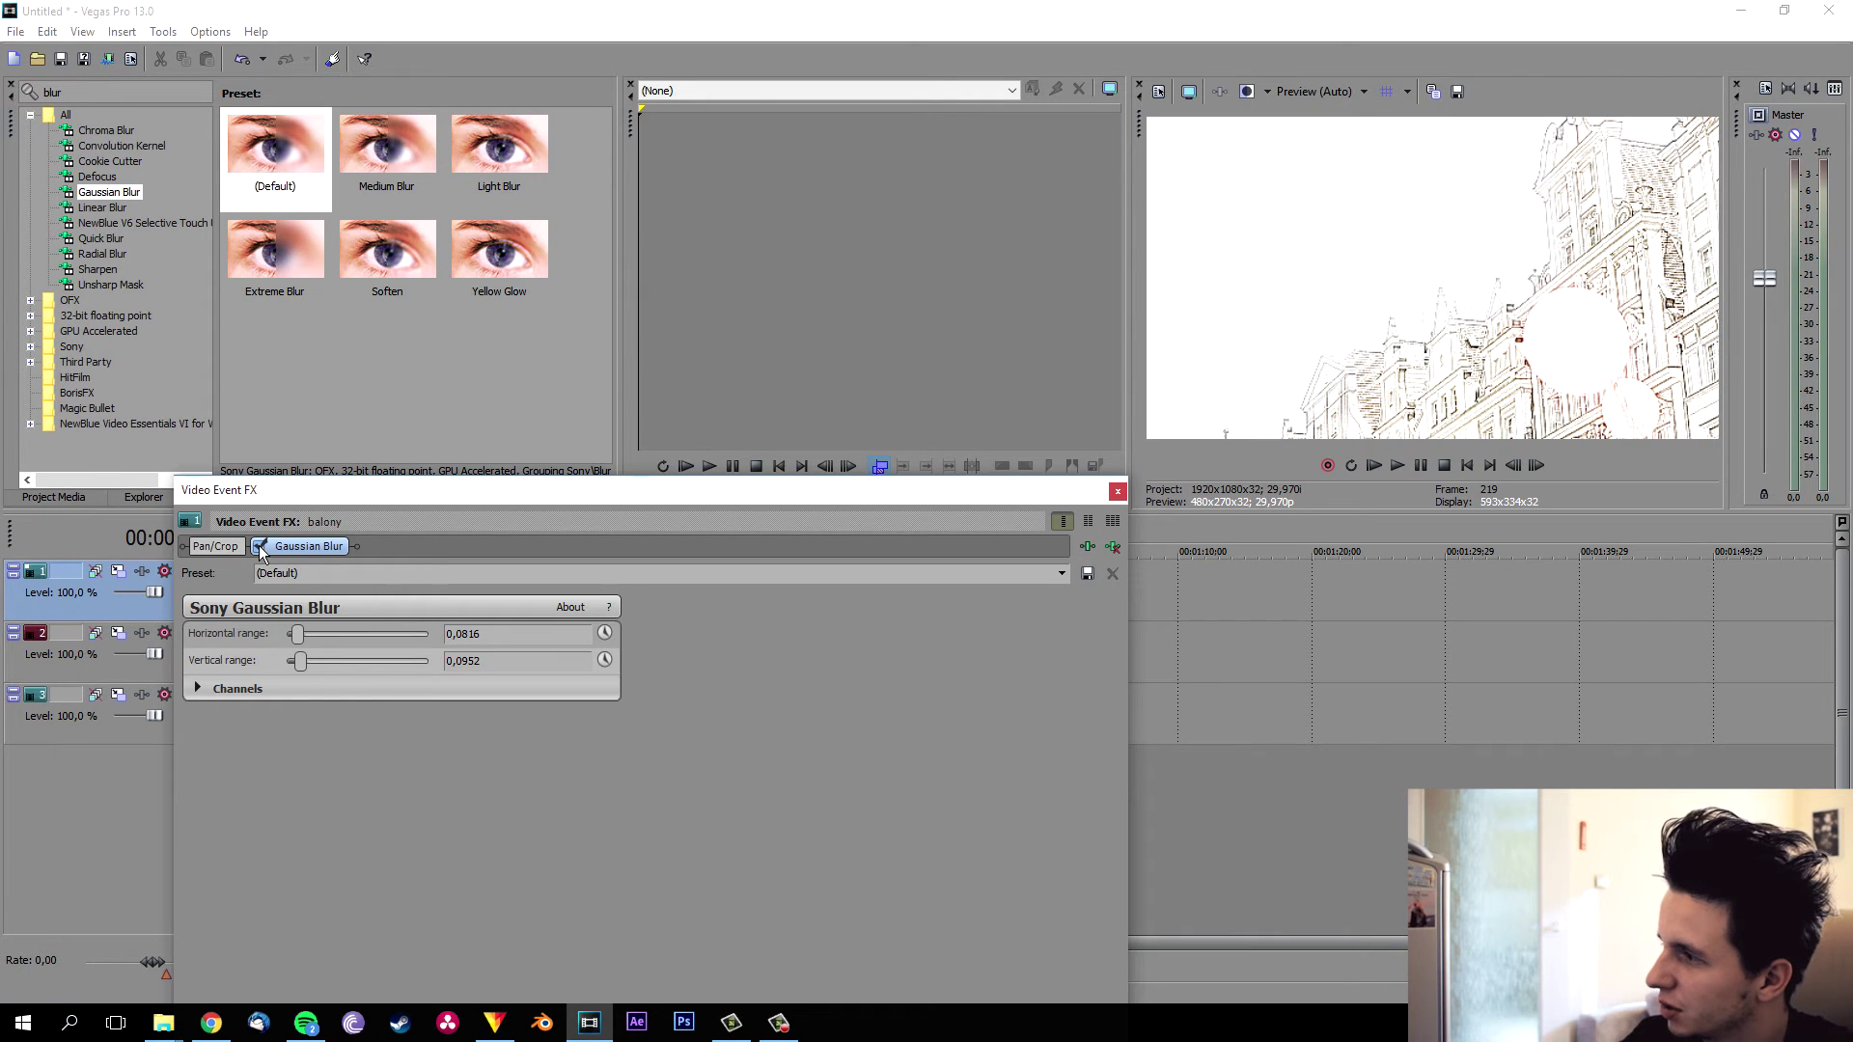
click(259, 547)
click(259, 546)
click(259, 546)
click(258, 547)
click(1116, 495)
Play the softened coloured sketch at the balloons and at the building facades around 25 seconds
key(space)
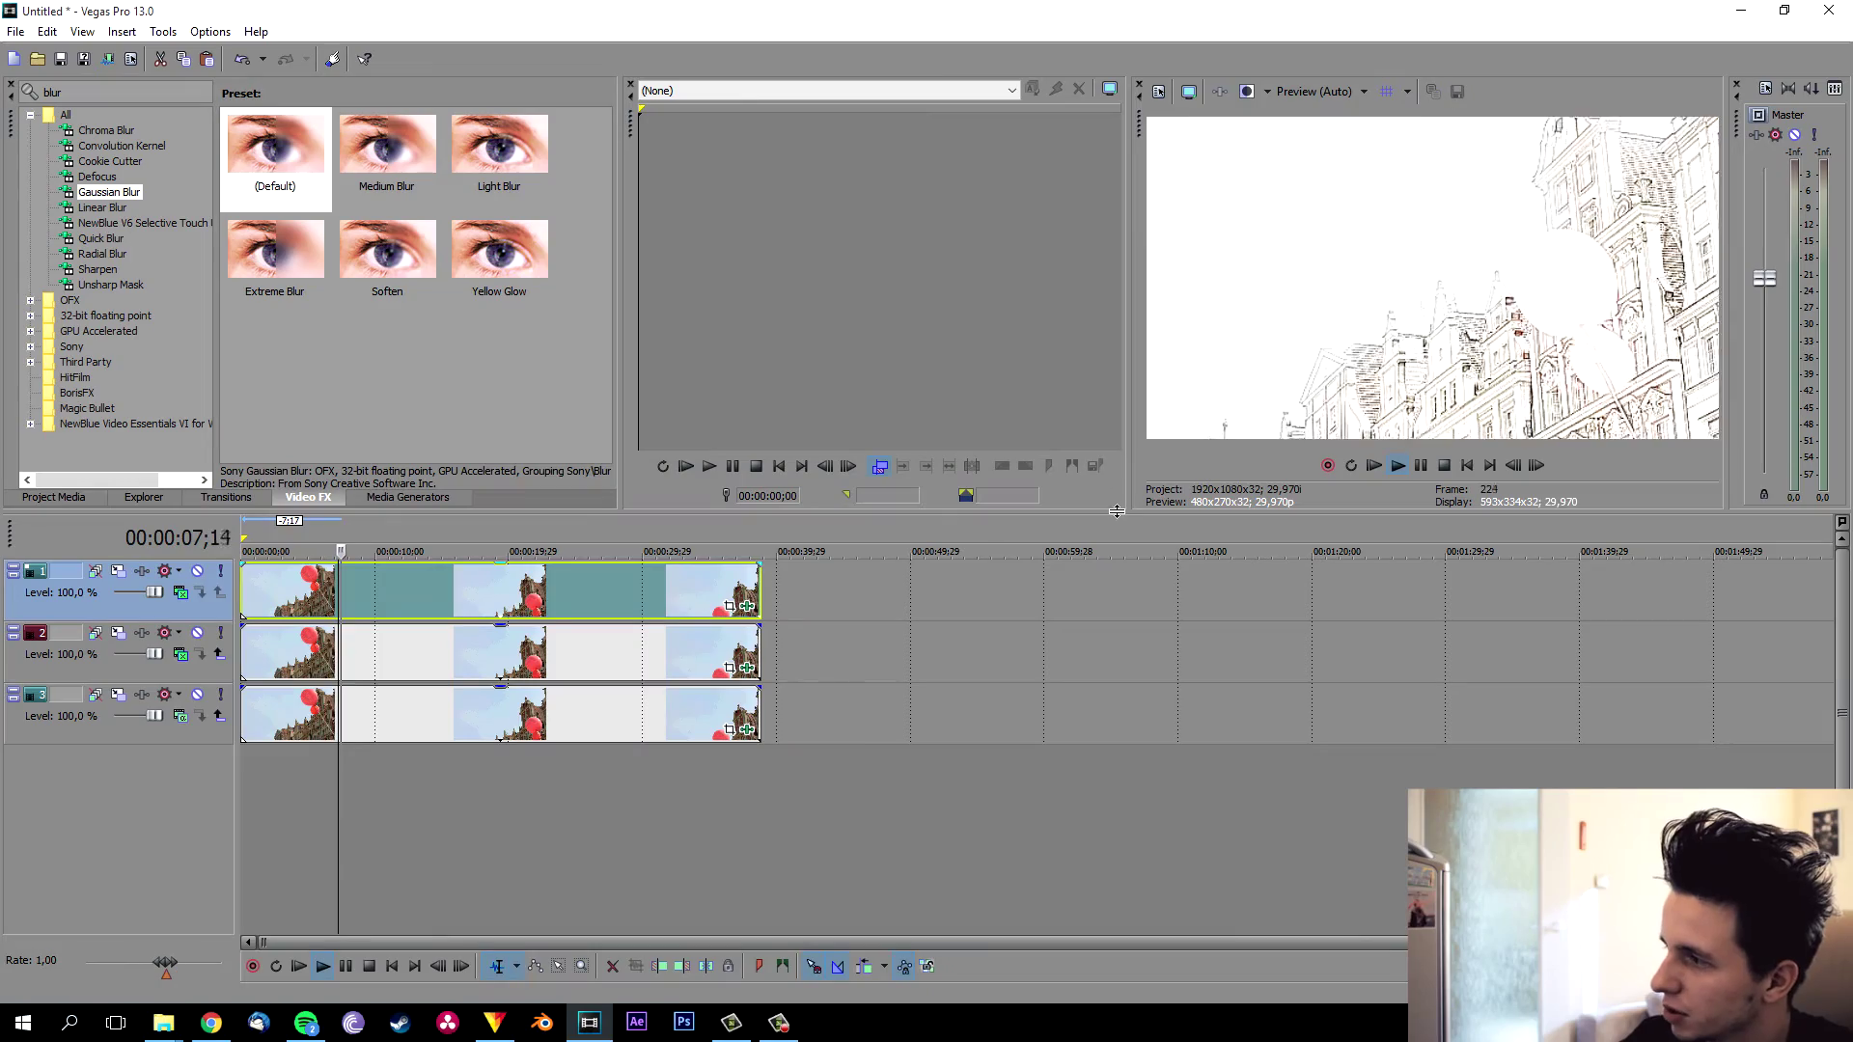
drag(480, 538, 583, 543)
key(space)
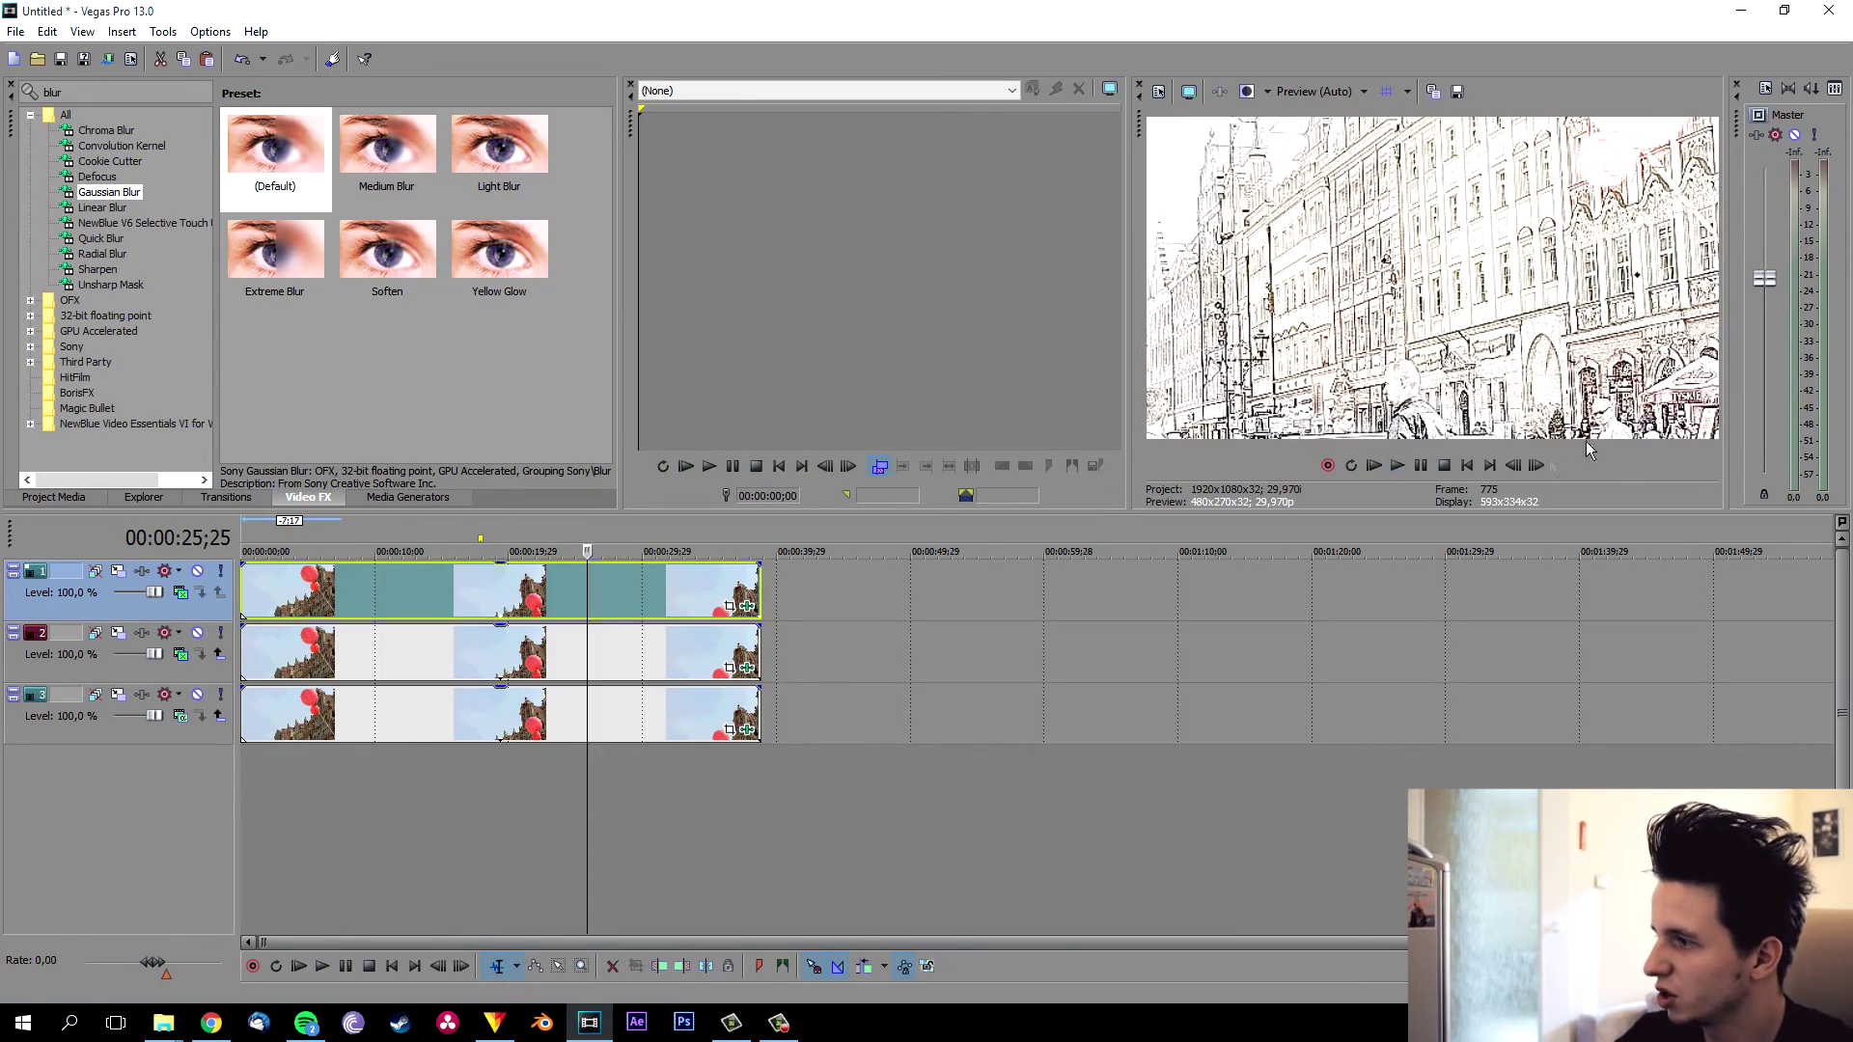